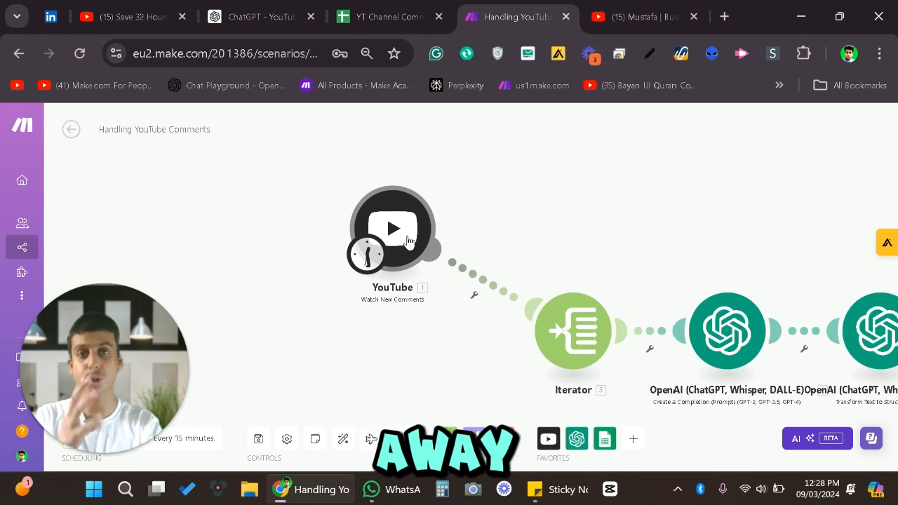
Step: Set the YouTube trigger module to watch comments in a Channel with moderation status Published, and confirm its settings
{"action": "left_click", "coordinate": [406, 239]}
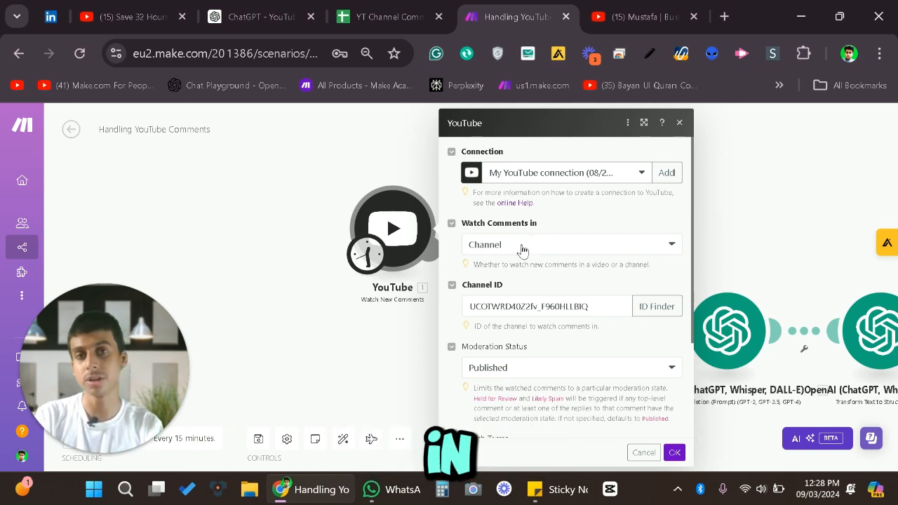
{"action": "left_click", "coordinate": [521, 249]}
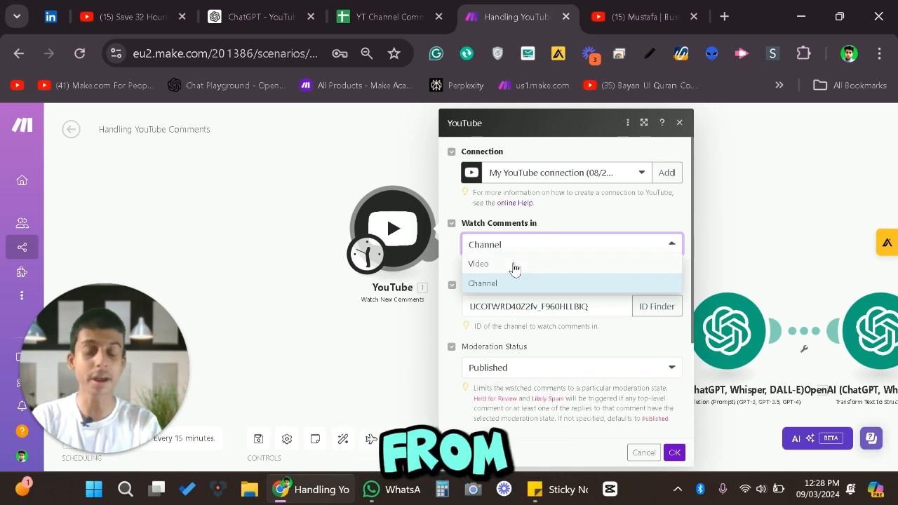
{"action": "left_click", "coordinate": [561, 290]}
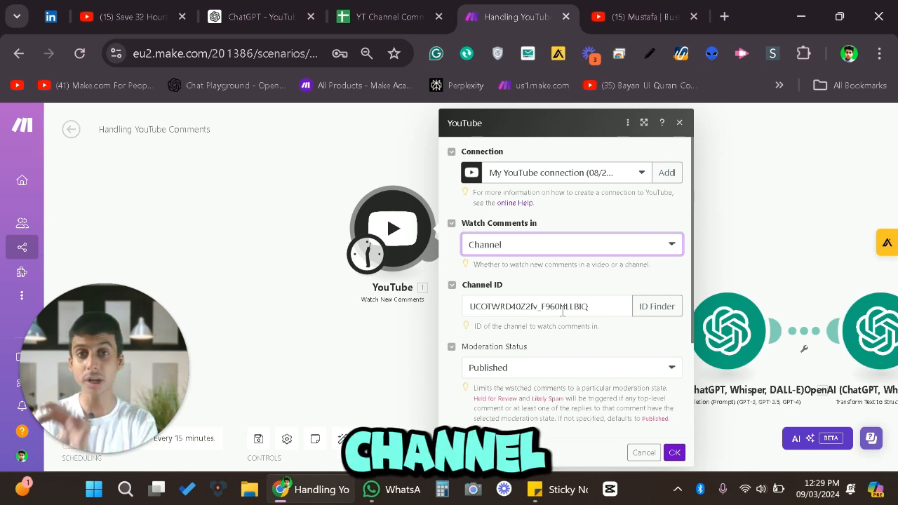
{"action": "scroll", "coordinate": [531, 312], "scroll_direction": "down", "scroll_amount": 2}
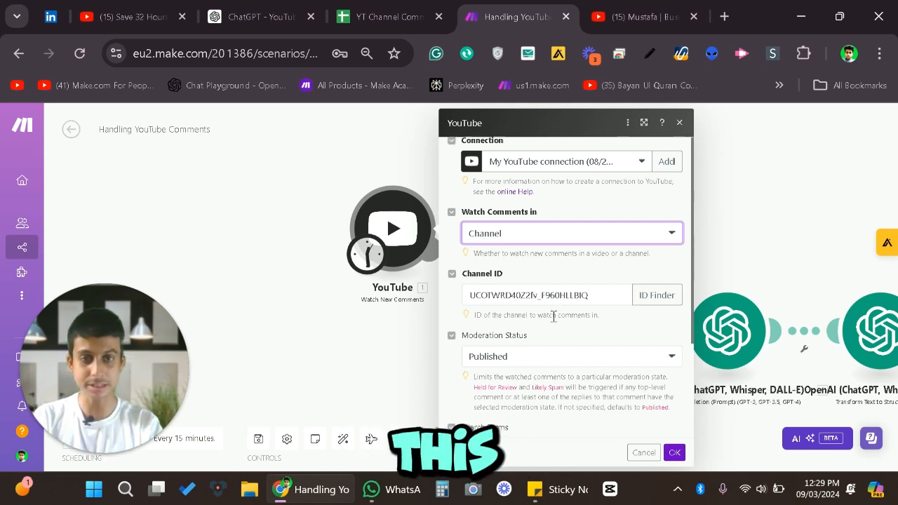
{"action": "left_click", "coordinate": [534, 310]}
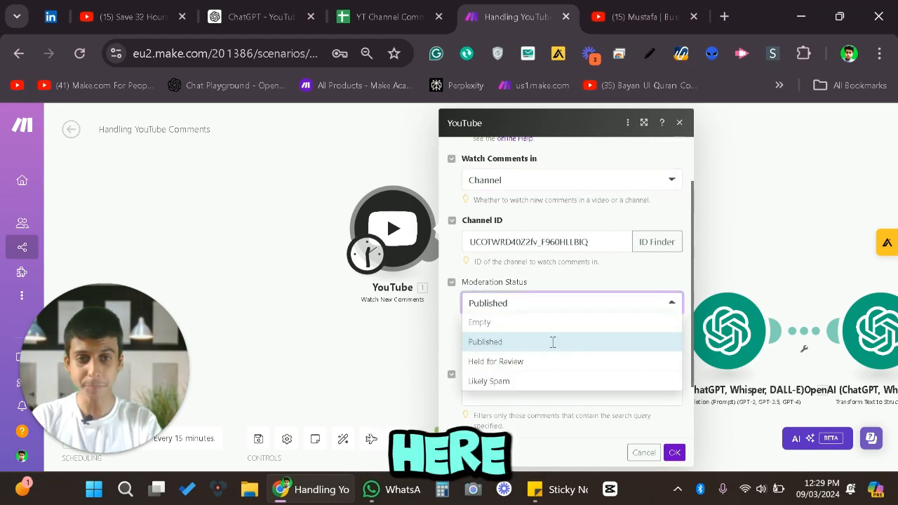
{"action": "left_click", "coordinate": [551, 341]}
{"action": "scroll", "coordinate": [552, 341], "scroll_direction": "down", "scroll_amount": 2}
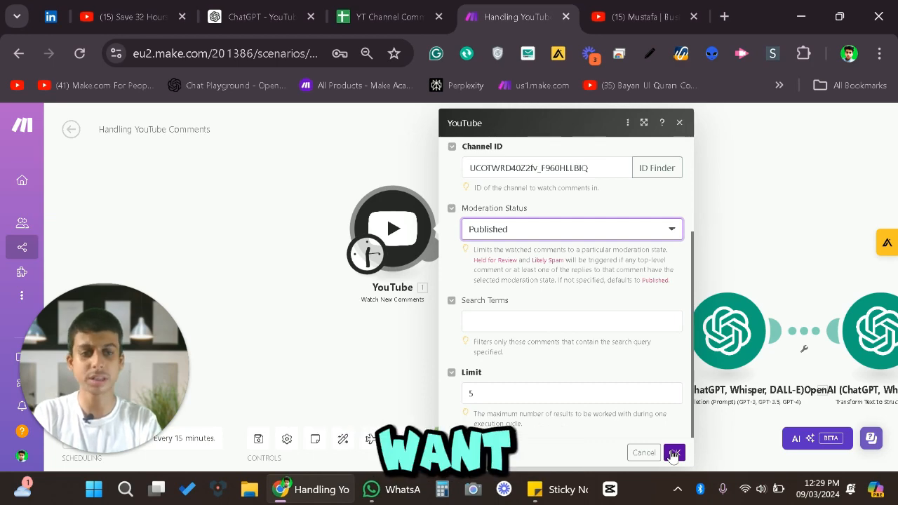
{"action": "left_click", "coordinate": [673, 453]}
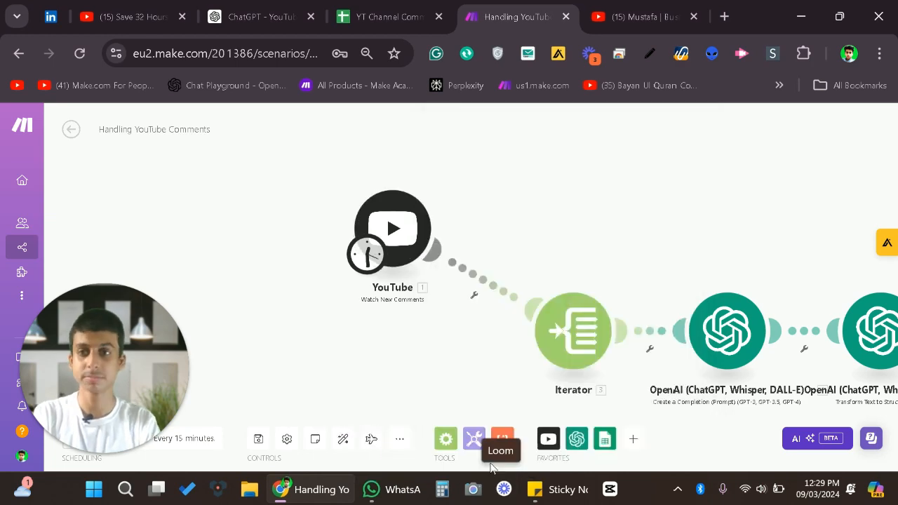
Step: Inspect the array mapping in the Iterator module and close its settings
{"action": "left_click_drag", "start_coordinate": [582, 271], "coordinate": [458, 189]}
{"action": "left_click", "coordinate": [457, 230]}
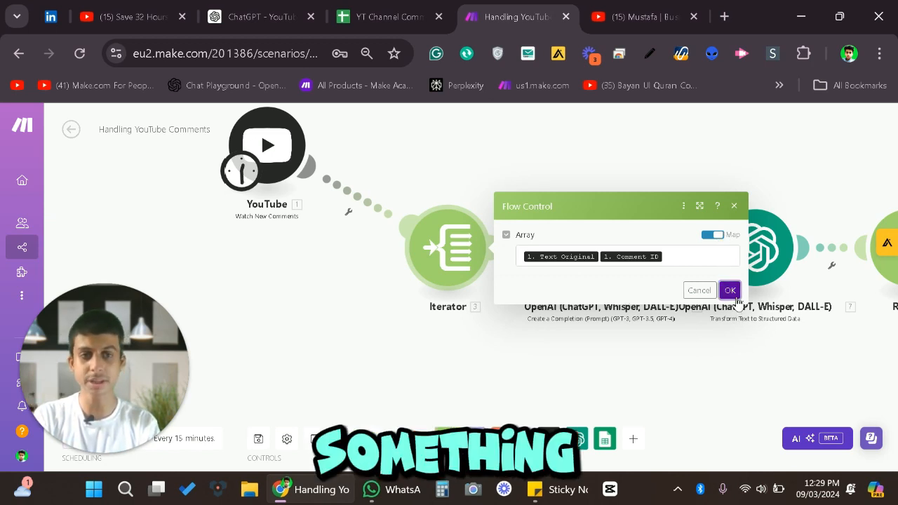
{"action": "left_click", "coordinate": [729, 290]}
Step: Open the OpenAI completion module after the Iterator and examine its model and the System message's JSON output format
{"action": "left_click_drag", "start_coordinate": [633, 203], "coordinate": [550, 204]}
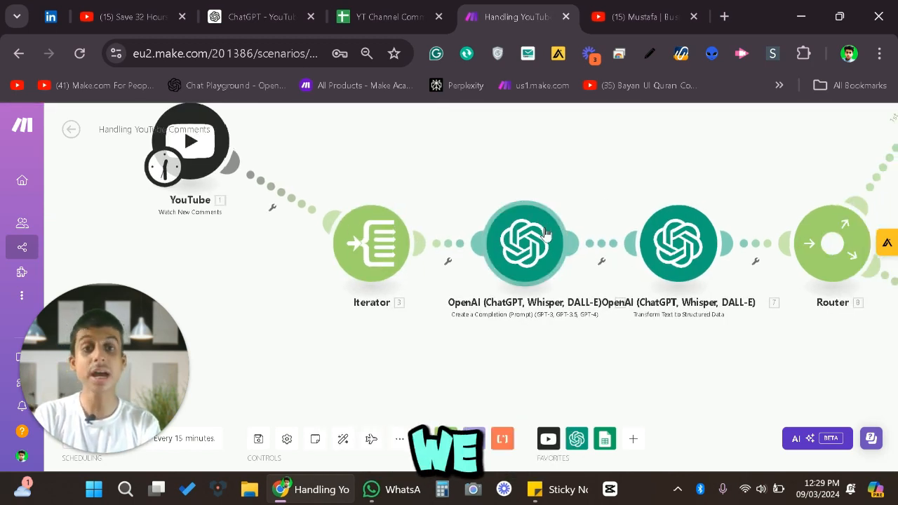
{"action": "left_click", "coordinate": [546, 238]}
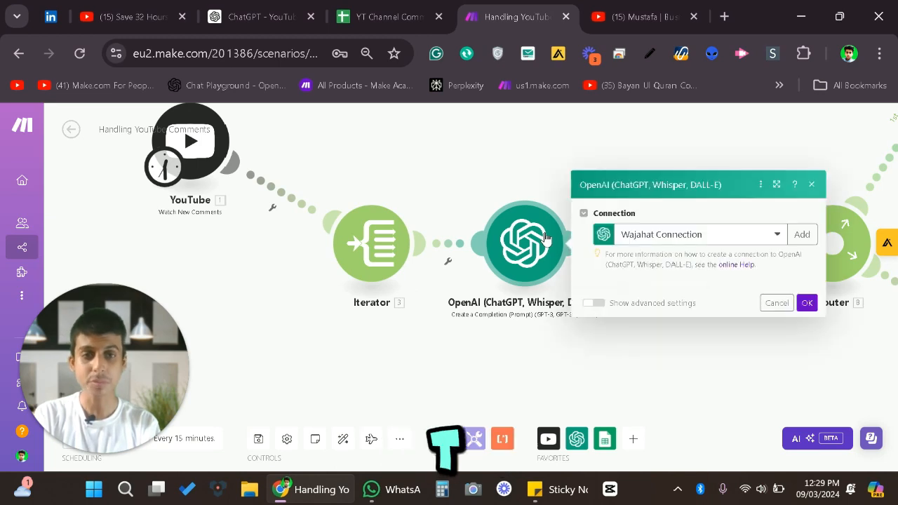
{"action": "scroll", "coordinate": [685, 294], "scroll_direction": "down", "scroll_amount": 5}
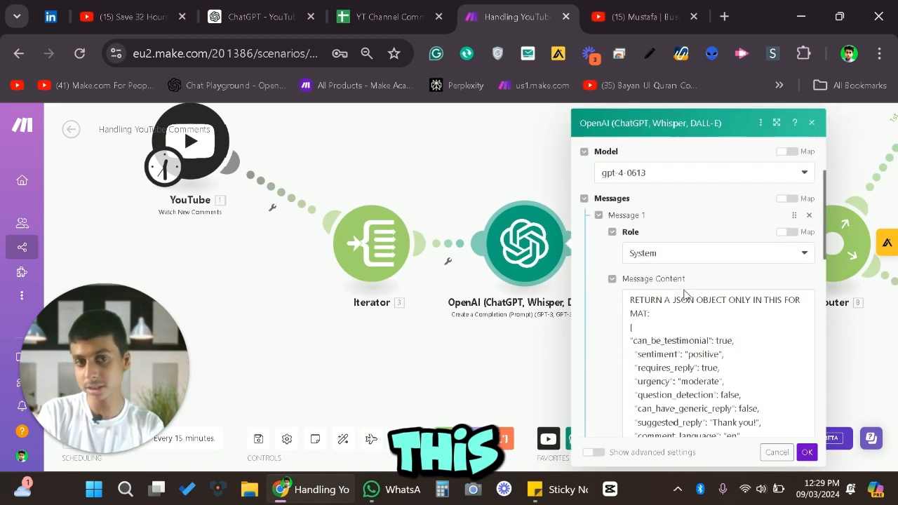
{"action": "scroll", "coordinate": [614, 289], "scroll_direction": "up", "scroll_amount": 1}
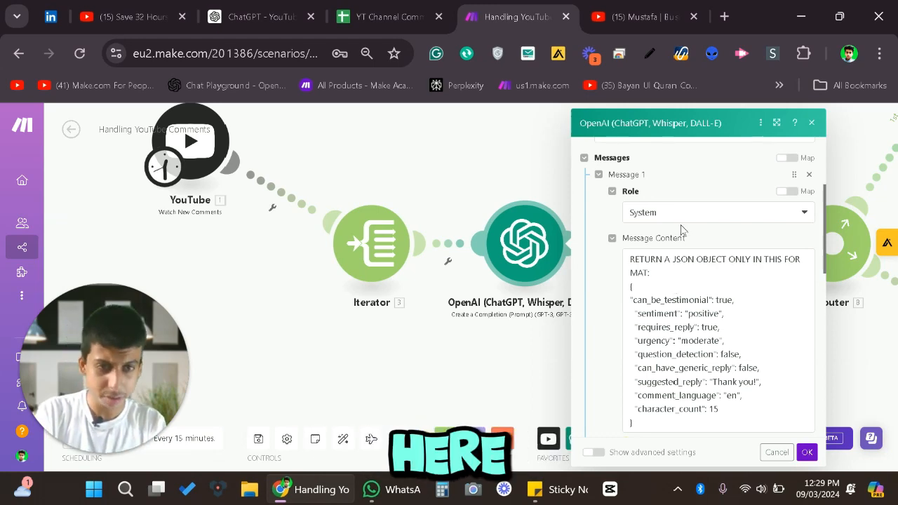
{"action": "scroll", "coordinate": [680, 229], "scroll_direction": "down", "scroll_amount": 2}
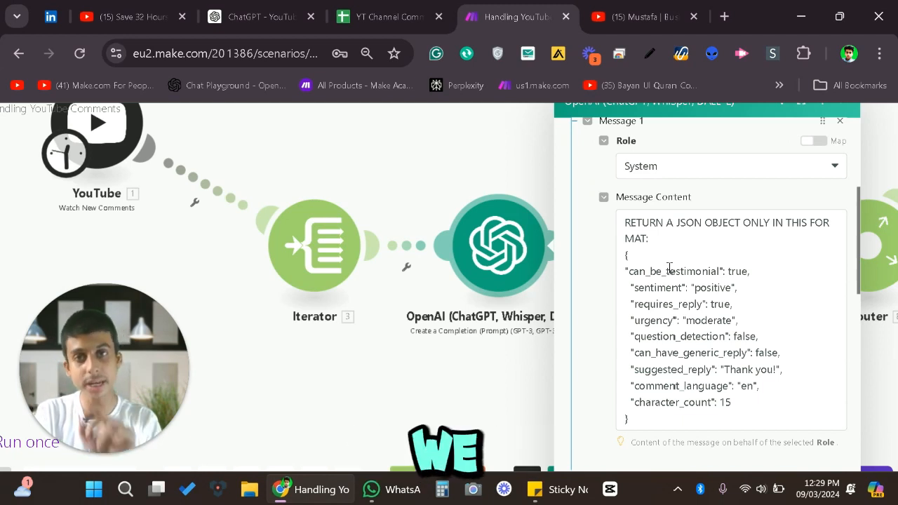
{"action": "scroll", "coordinate": [668, 268], "scroll_direction": "down", "scroll_amount": 1}
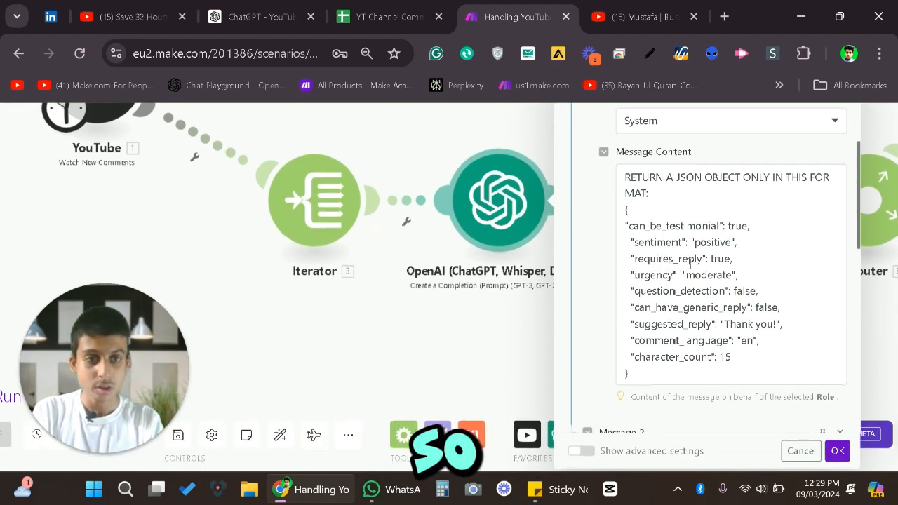
{"action": "left_click_drag", "start_coordinate": [625, 228], "coordinate": [717, 228]}
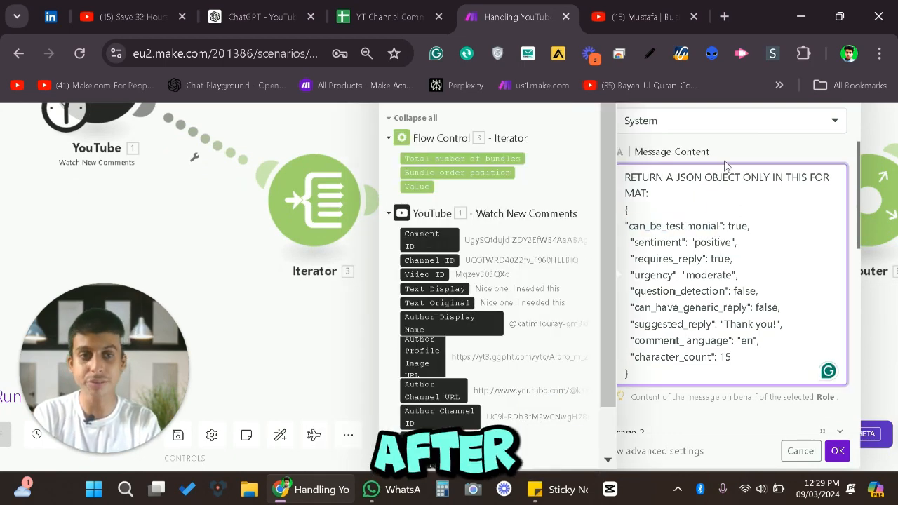
{"action": "scroll", "coordinate": [726, 168], "scroll_direction": "up", "scroll_amount": 1}
{"action": "scroll", "coordinate": [726, 168], "scroll_direction": "down", "scroll_amount": 1}
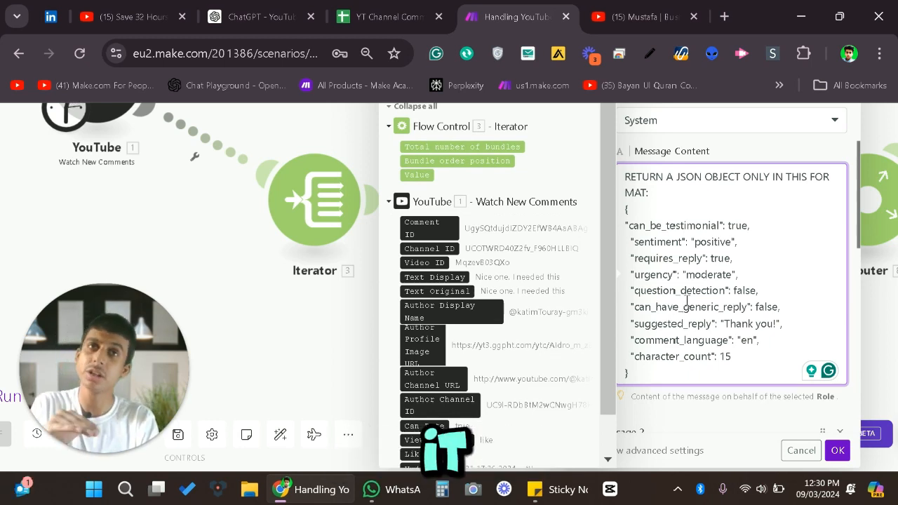
{"action": "scroll", "coordinate": [756, 301], "scroll_direction": "down", "scroll_amount": 1}
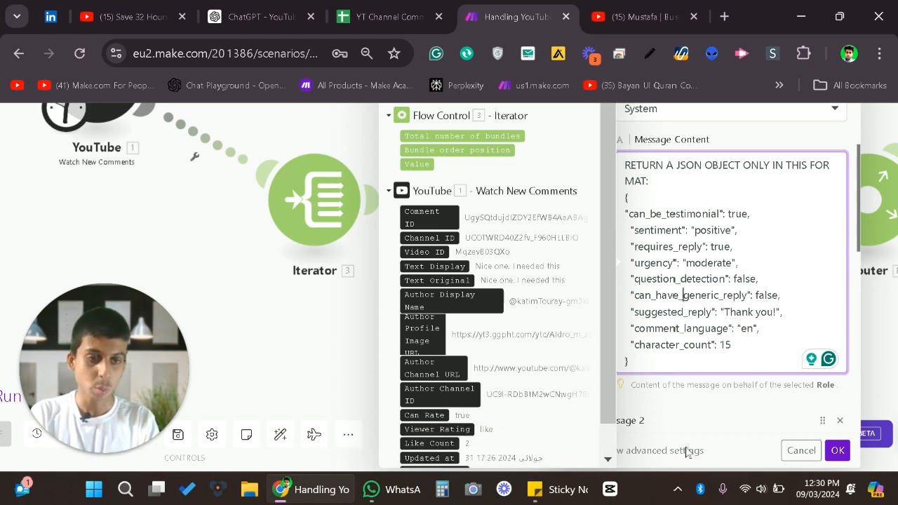
Step: Read through the User prompt in Message 2, from the comment-analysis instructions to the comment text mapped at its end
{"action": "left_click", "coordinate": [732, 430]}
{"action": "scroll", "coordinate": [727, 374], "scroll_direction": "down", "scroll_amount": 3}
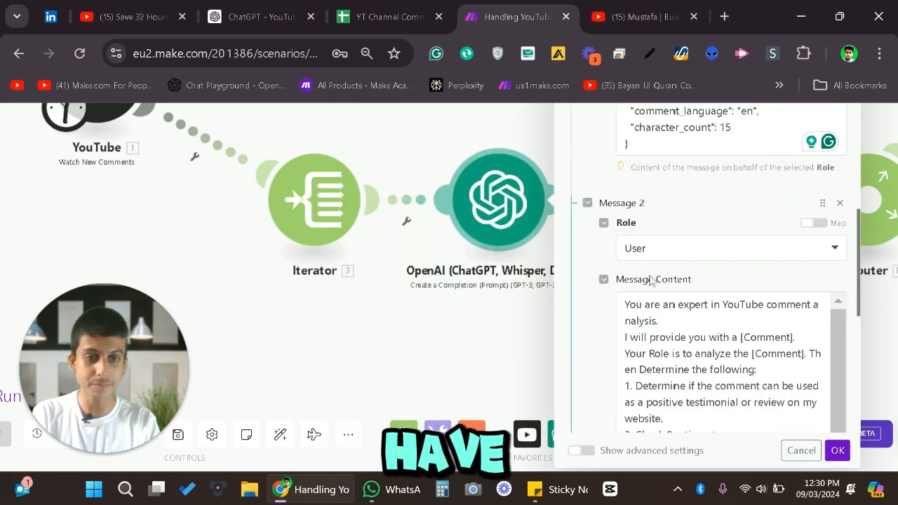
{"action": "scroll", "coordinate": [685, 264], "scroll_direction": "up", "scroll_amount": 2}
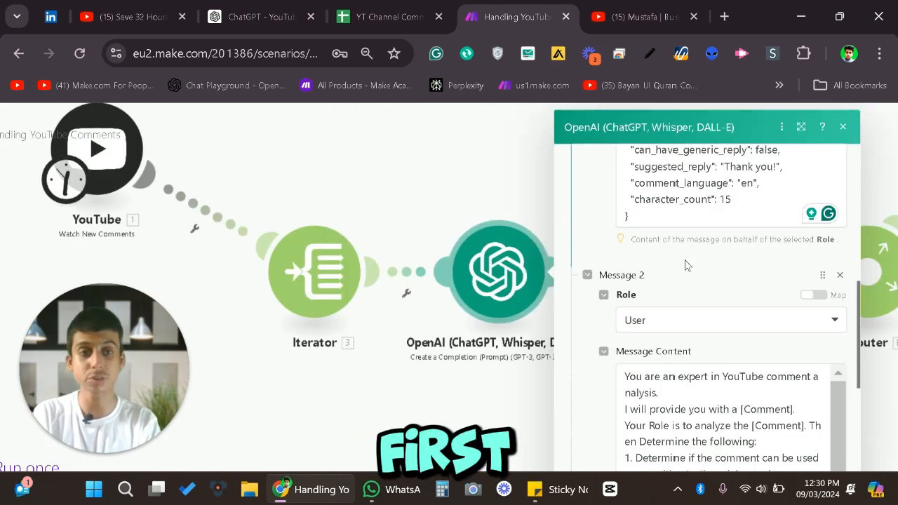
{"action": "scroll", "coordinate": [855, 286], "scroll_direction": "up", "scroll_amount": 5}
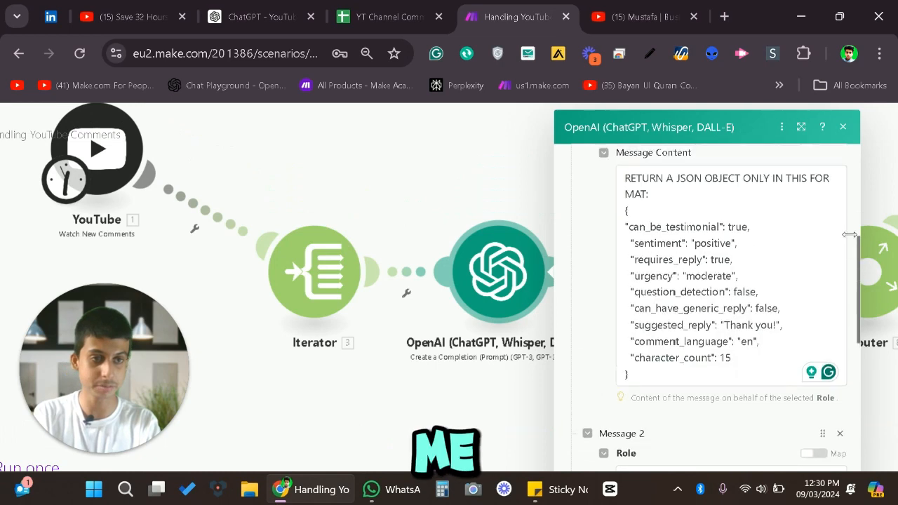
{"action": "scroll", "coordinate": [709, 299], "scroll_direction": "down", "scroll_amount": 5}
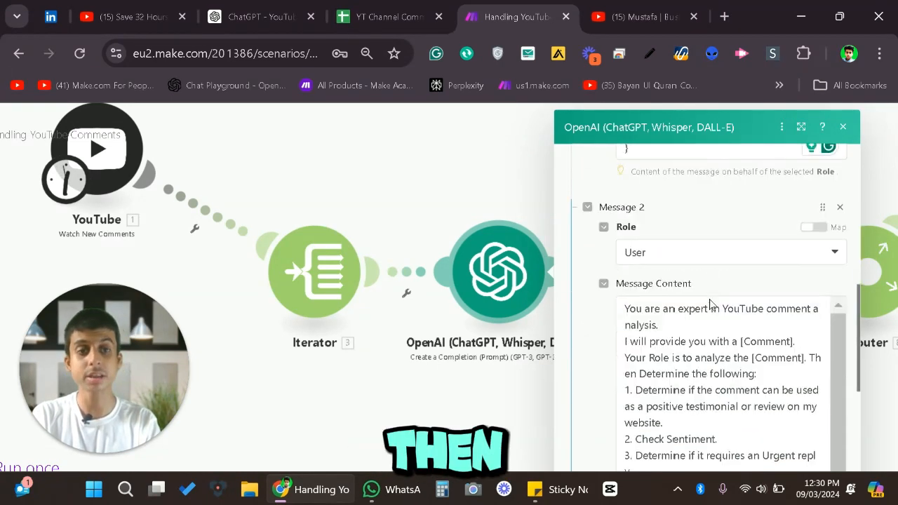
{"action": "scroll", "coordinate": [672, 287], "scroll_direction": "down", "scroll_amount": 1}
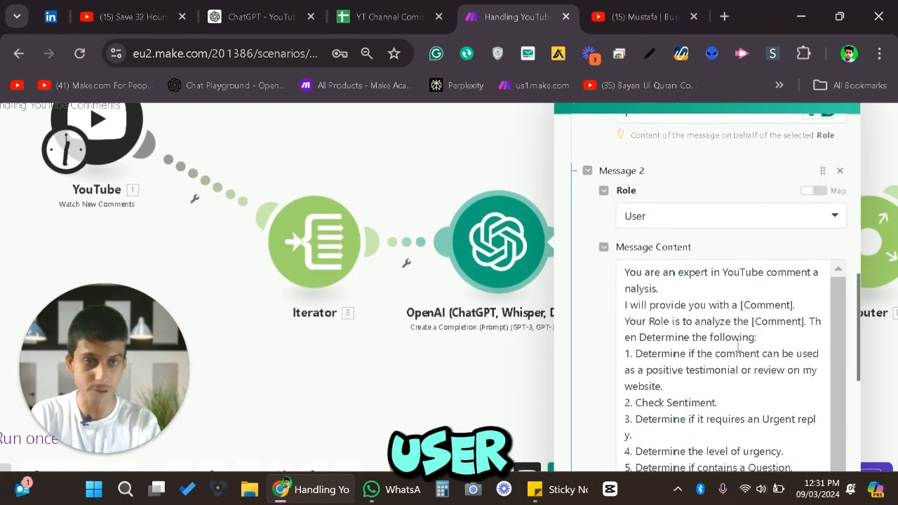
{"action": "scroll", "coordinate": [669, 316], "scroll_direction": "down", "scroll_amount": 2}
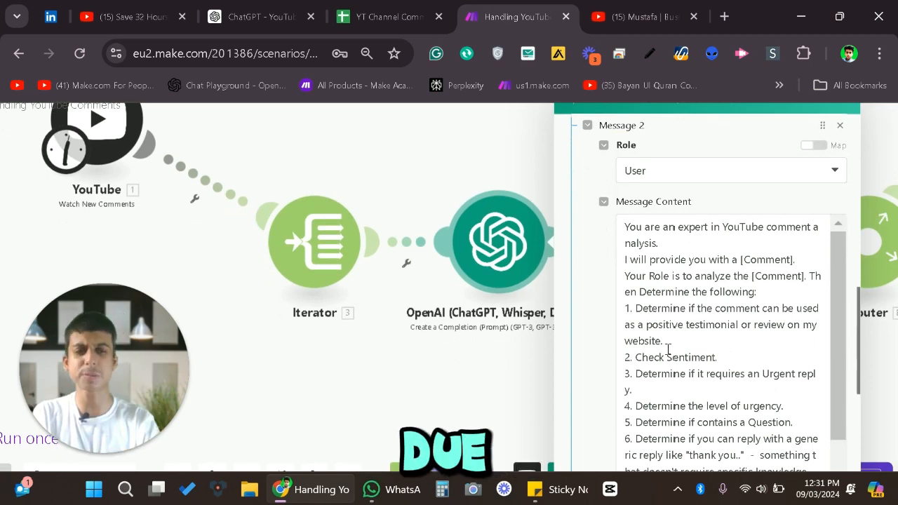
{"action": "scroll", "coordinate": [668, 349], "scroll_direction": "down", "scroll_amount": 2}
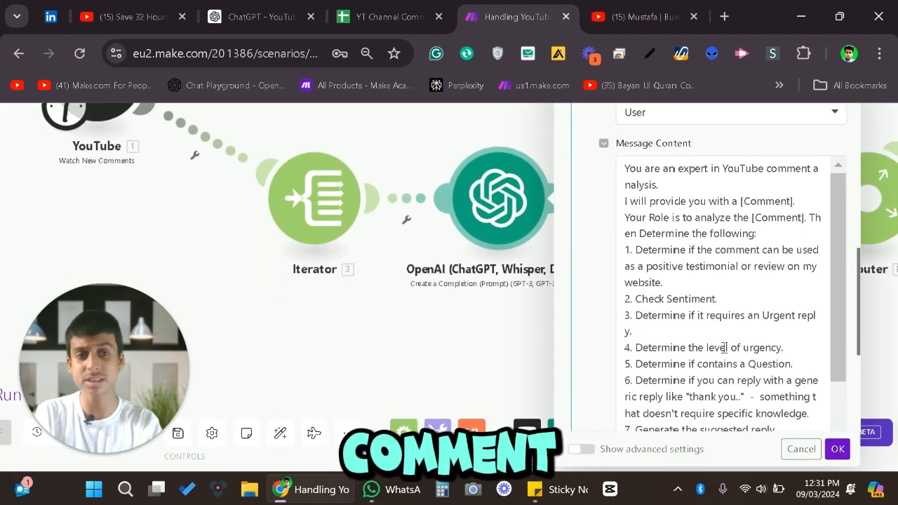
{"action": "scroll", "coordinate": [724, 347], "scroll_direction": "down", "scroll_amount": 1}
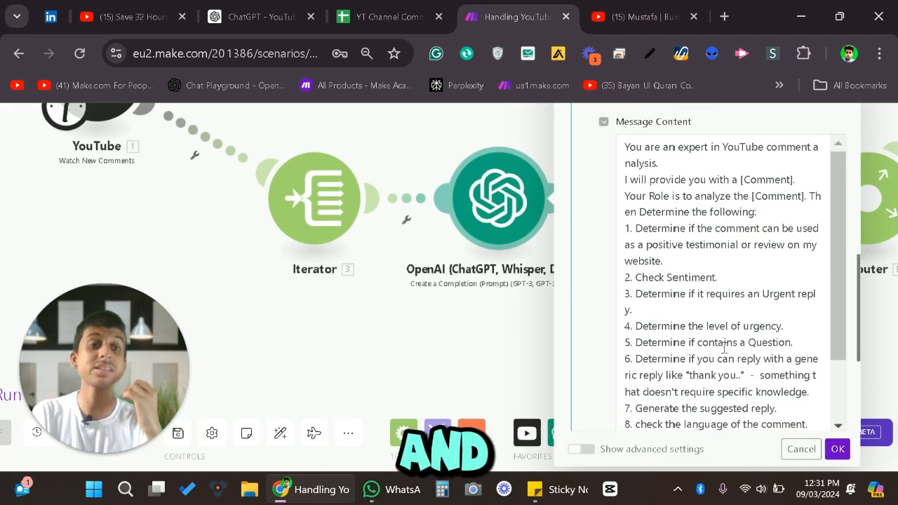
{"action": "scroll", "coordinate": [725, 348], "scroll_direction": "down", "scroll_amount": 2}
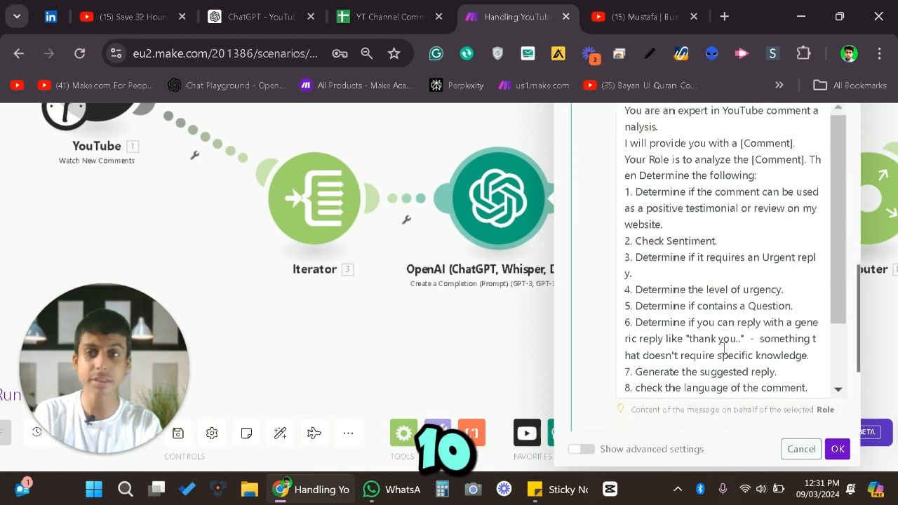
{"action": "scroll", "coordinate": [723, 348], "scroll_direction": "down", "scroll_amount": 2}
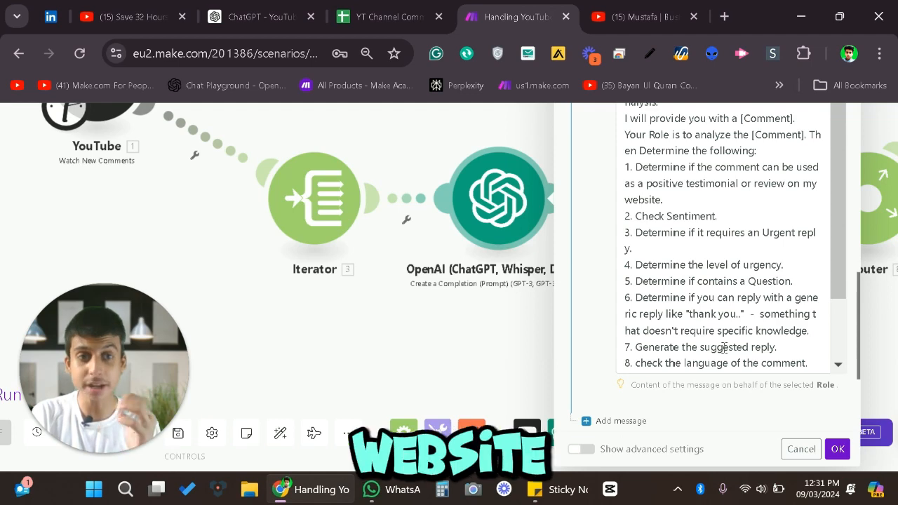
{"action": "scroll", "coordinate": [723, 348], "scroll_direction": "down", "scroll_amount": 2}
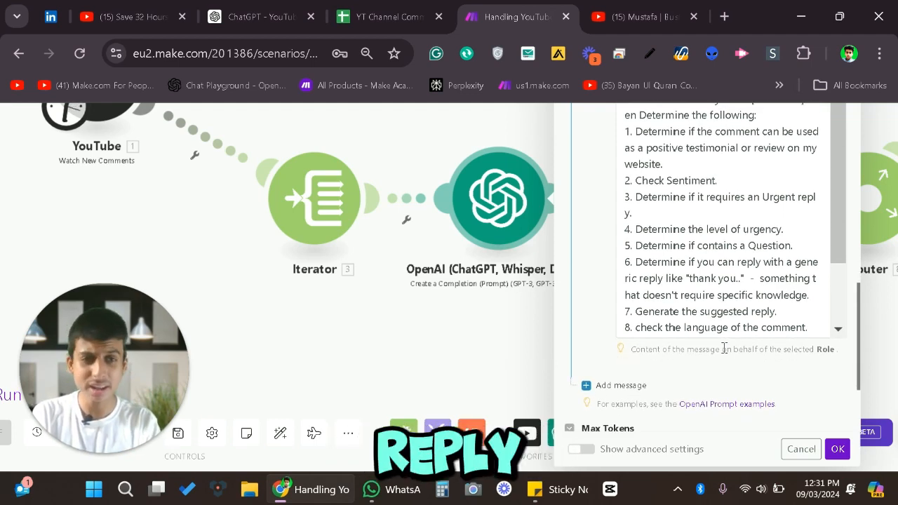
{"action": "scroll", "coordinate": [723, 348], "scroll_direction": "down", "scroll_amount": 1}
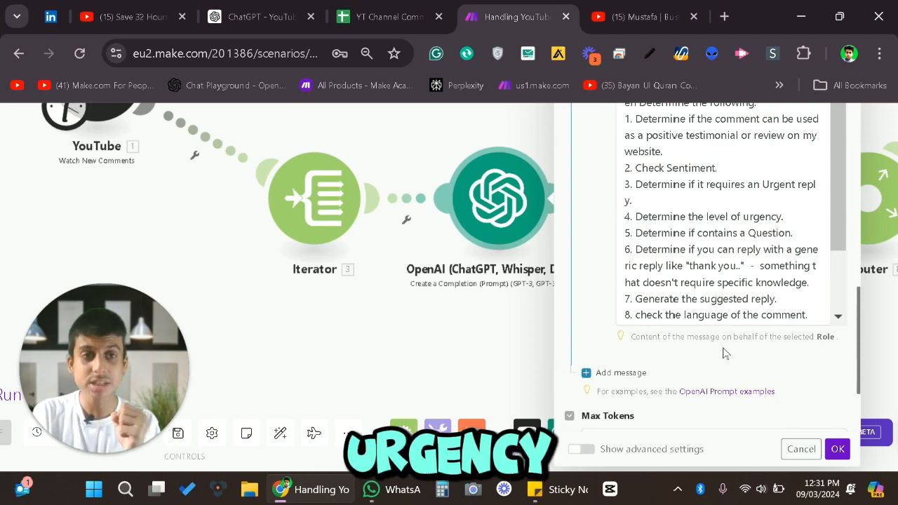
{"action": "scroll", "coordinate": [725, 353], "scroll_direction": "down", "scroll_amount": 1}
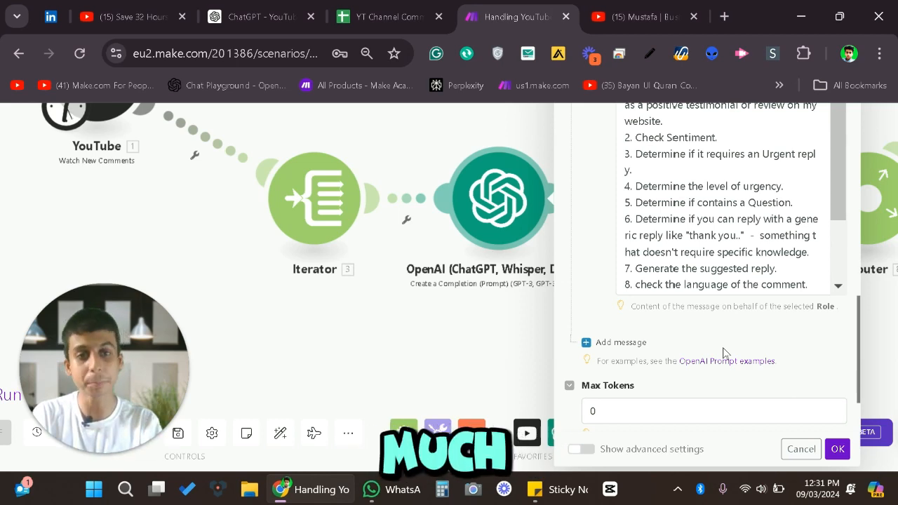
{"action": "scroll", "coordinate": [718, 286], "scroll_direction": "down", "scroll_amount": 1}
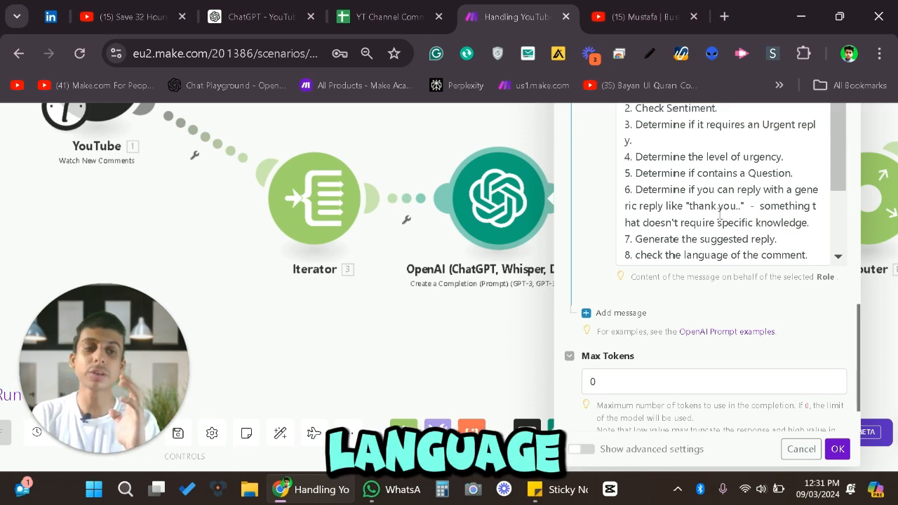
{"action": "scroll", "coordinate": [716, 211], "scroll_direction": "down", "scroll_amount": 2}
{"action": "left_click_drag", "start_coordinate": [835, 146], "coordinate": [841, 179]}
{"action": "scroll", "coordinate": [840, 183], "scroll_direction": "down", "scroll_amount": 1}
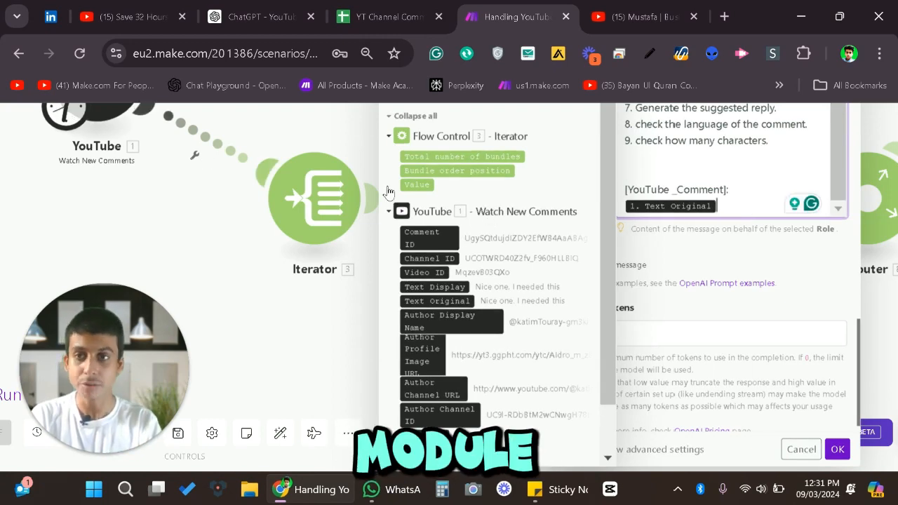
Step: Check the Max Tokens setting of the OpenAI completion module and close its settings
{"action": "left_click", "coordinate": [749, 284]}
{"action": "left_click", "coordinate": [444, 28]}
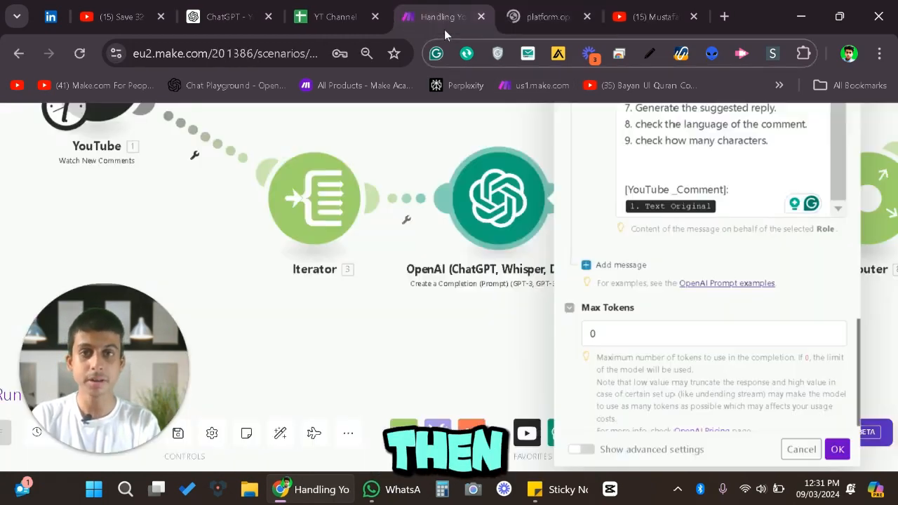
{"action": "scroll", "coordinate": [749, 318], "scroll_direction": "down", "scroll_amount": 1}
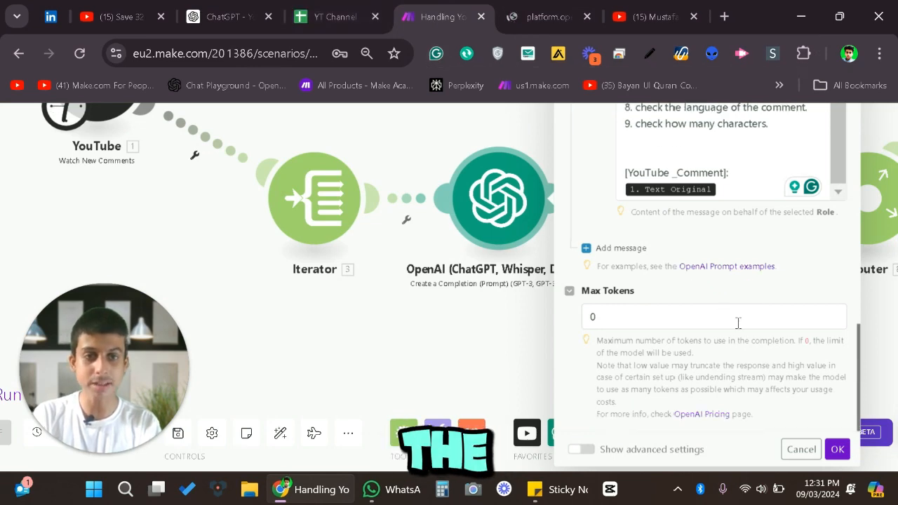
{"action": "scroll", "coordinate": [738, 324], "scroll_direction": "down", "scroll_amount": 2}
{"action": "left_click", "coordinate": [809, 452]}
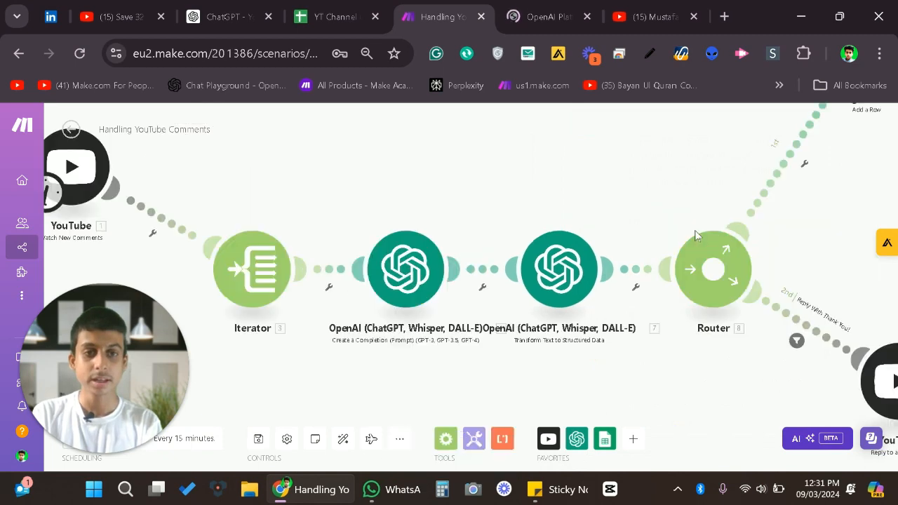
Step: Open the Transform Text to Structured Data module and remap Text to Parse to the completion's Choices[]: Message.Content
{"action": "left_click", "coordinate": [581, 270]}
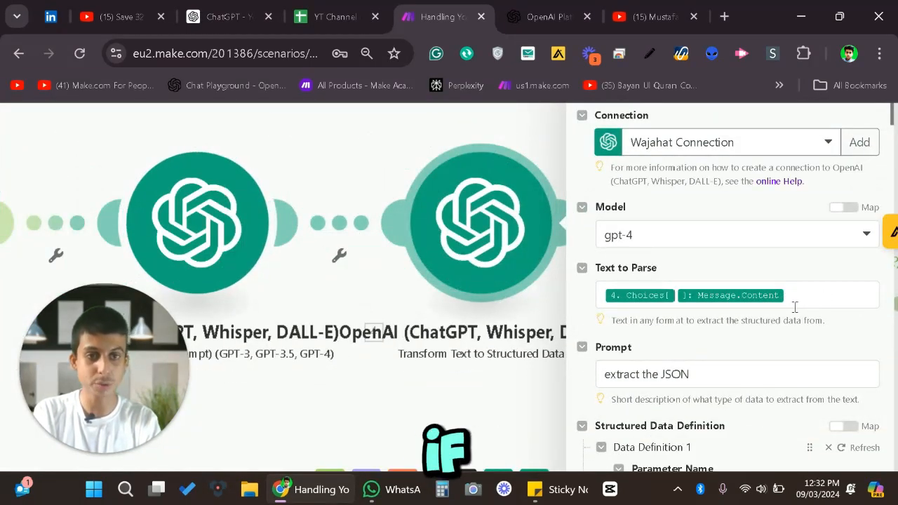
{"action": "left_click", "coordinate": [806, 299]}
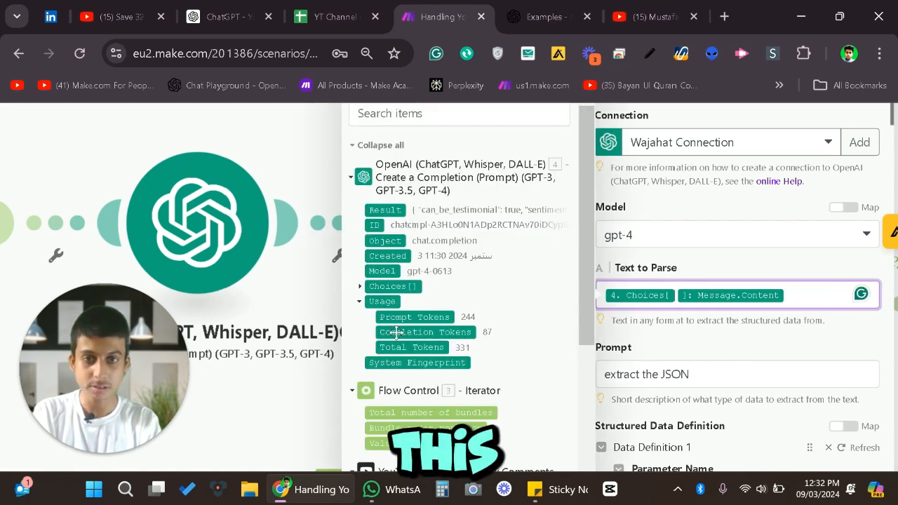
{"action": "left_click", "coordinate": [359, 288]}
{"action": "left_click", "coordinate": [366, 362]}
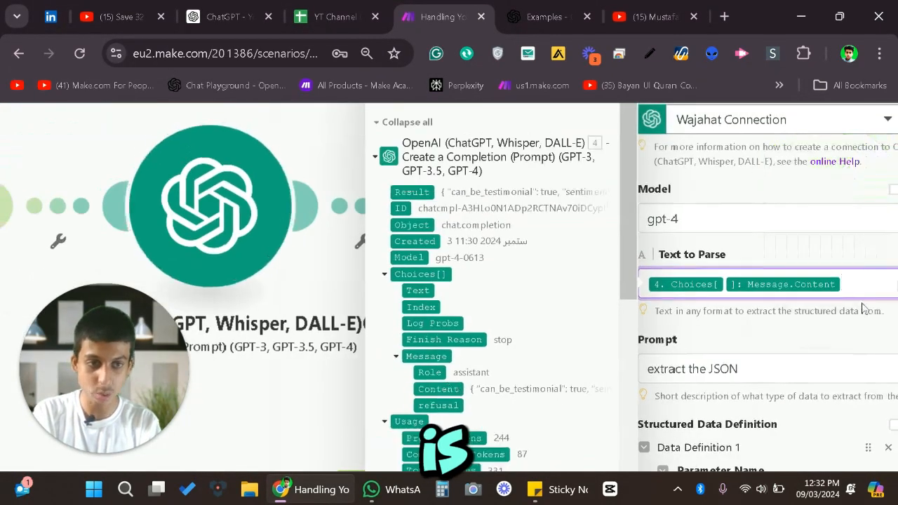
{"action": "key", "text": "BackSpace"}
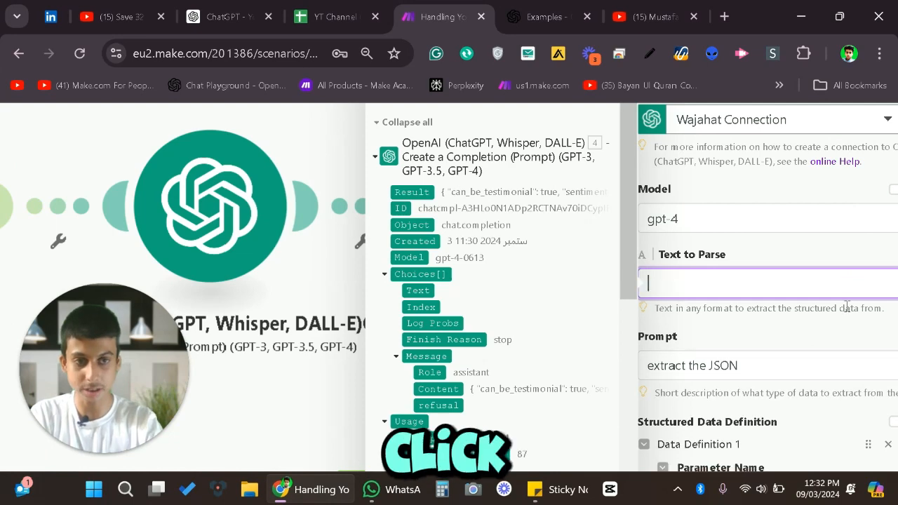
{"action": "left_click", "coordinate": [425, 388]}
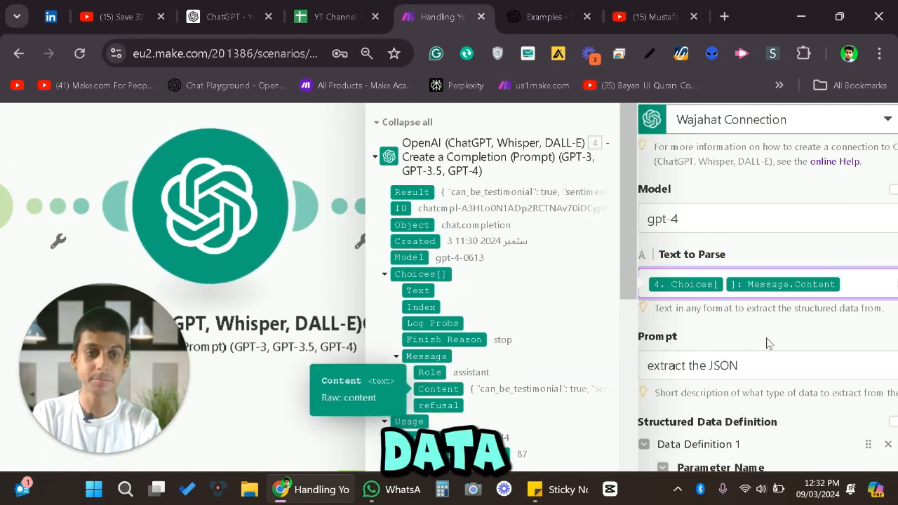
{"action": "left_click", "coordinate": [730, 325]}
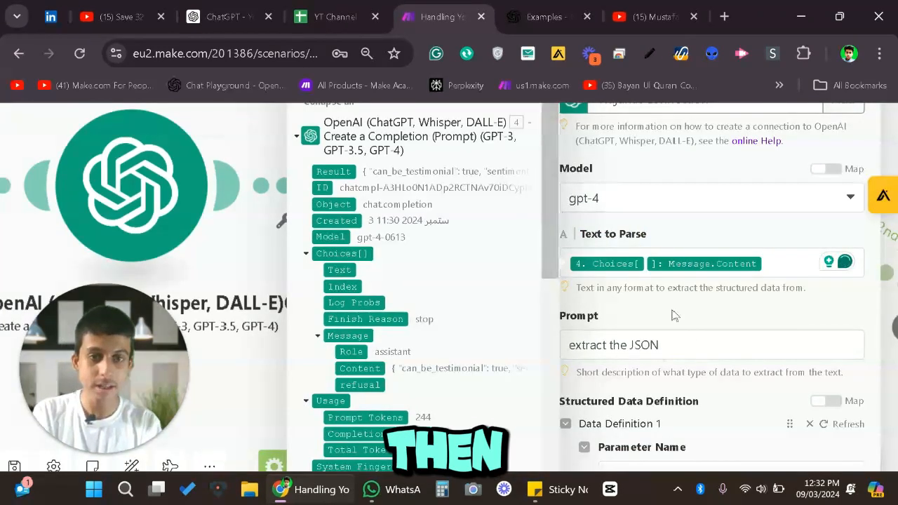
Step: Examine the module's prompt and the can_be_testimonial data definition, including its description and the available data types, keeping Boolean selected
{"action": "left_click", "coordinate": [690, 356]}
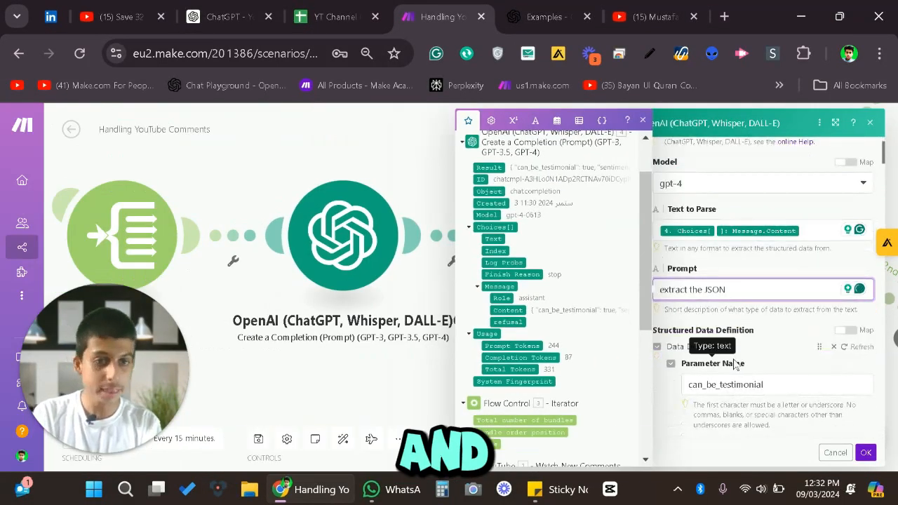
{"action": "scroll", "coordinate": [689, 318], "scroll_direction": "down", "scroll_amount": 2}
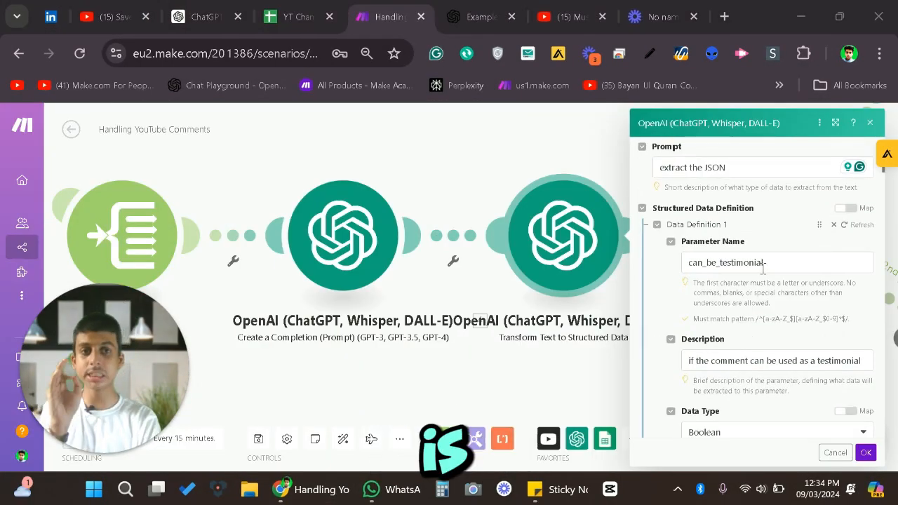
{"action": "scroll", "coordinate": [737, 265], "scroll_direction": "down", "scroll_amount": 1}
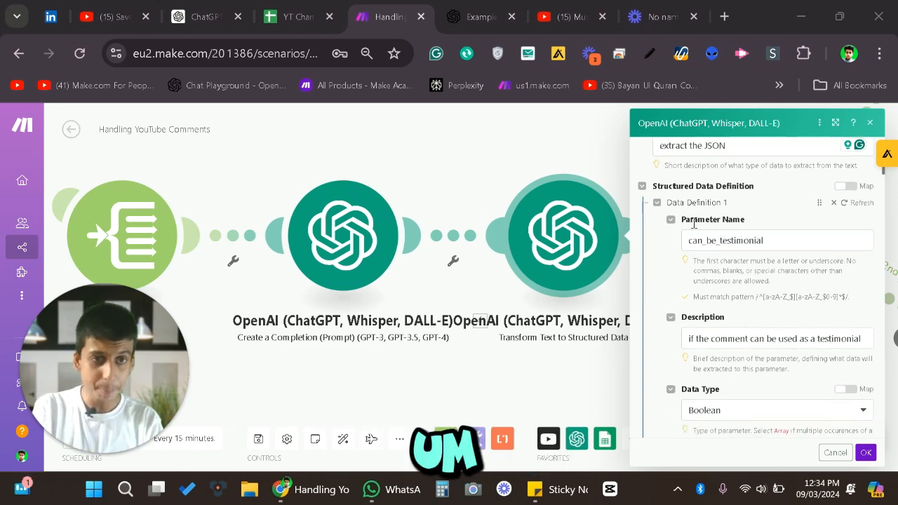
{"action": "scroll", "coordinate": [736, 267], "scroll_direction": "up", "scroll_amount": 1}
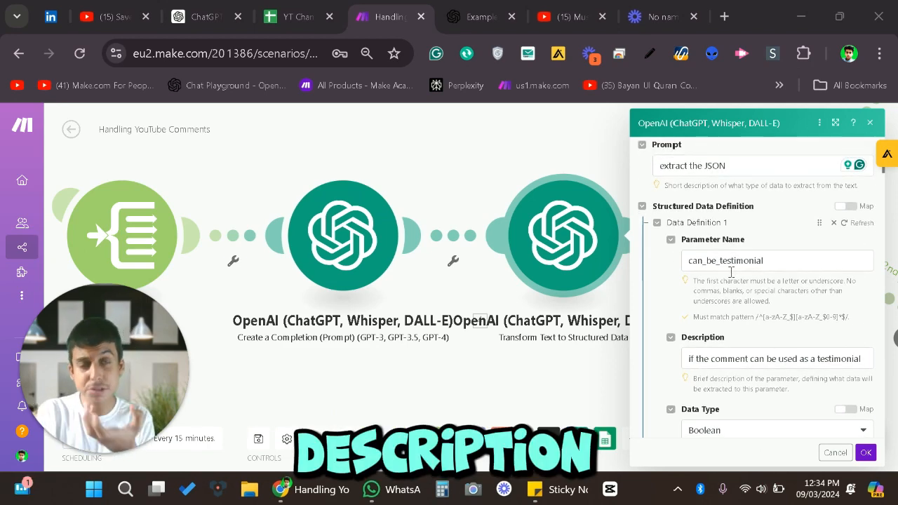
{"action": "scroll", "coordinate": [731, 272], "scroll_direction": "down", "scroll_amount": 1}
{"action": "scroll", "coordinate": [731, 272], "scroll_direction": "down", "scroll_amount": 1}
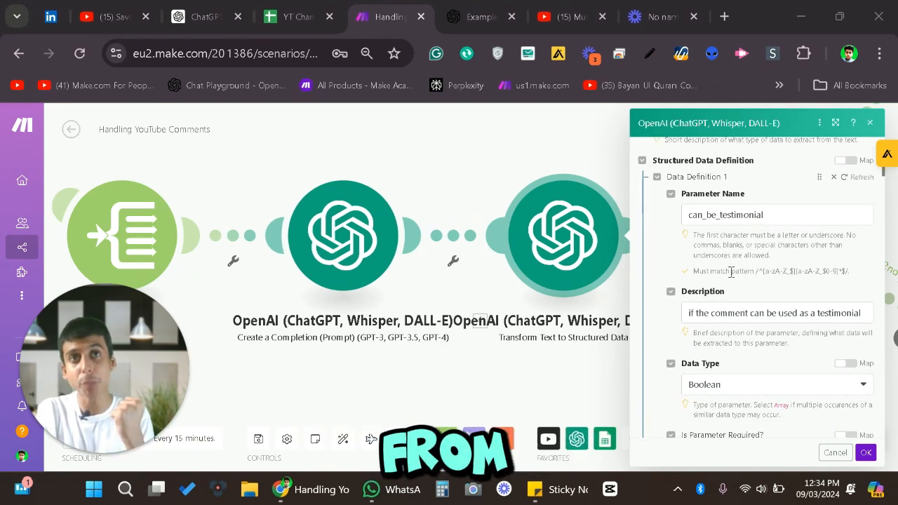
{"action": "scroll", "coordinate": [731, 272], "scroll_direction": "down", "scroll_amount": 1}
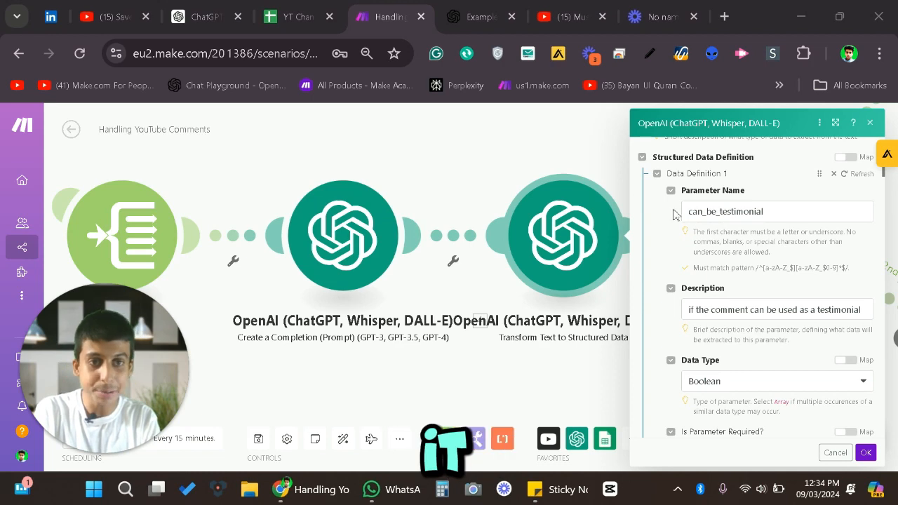
{"action": "scroll", "coordinate": [775, 209], "scroll_direction": "down", "scroll_amount": 1}
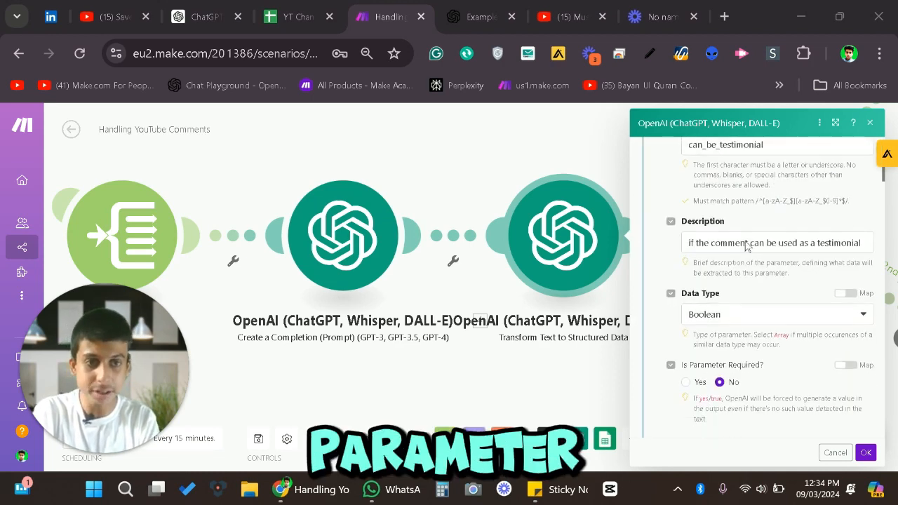
{"action": "scroll", "coordinate": [758, 244], "scroll_direction": "down", "scroll_amount": 2}
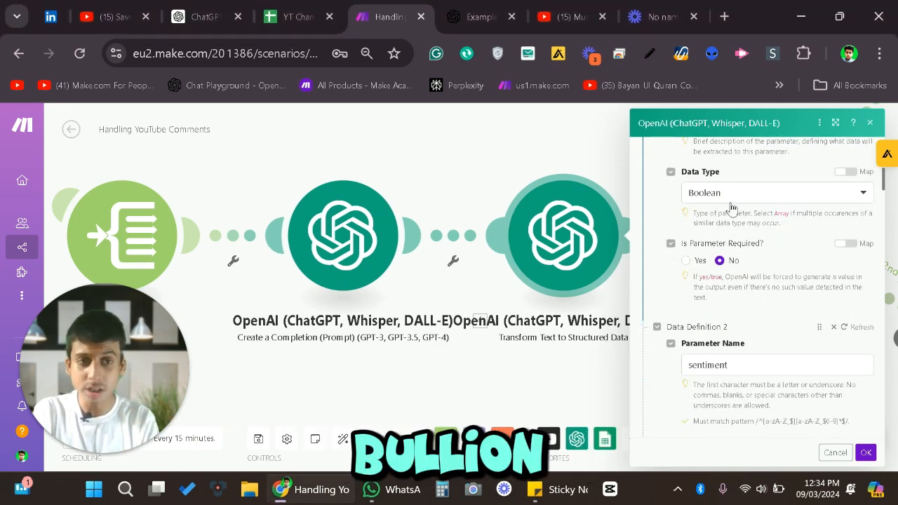
{"action": "left_click", "coordinate": [826, 200]}
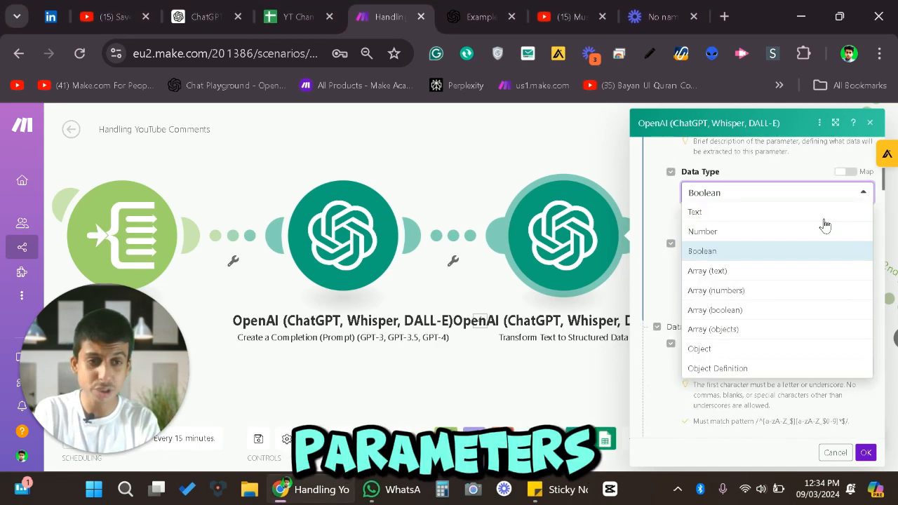
{"action": "left_click", "coordinate": [802, 258]}
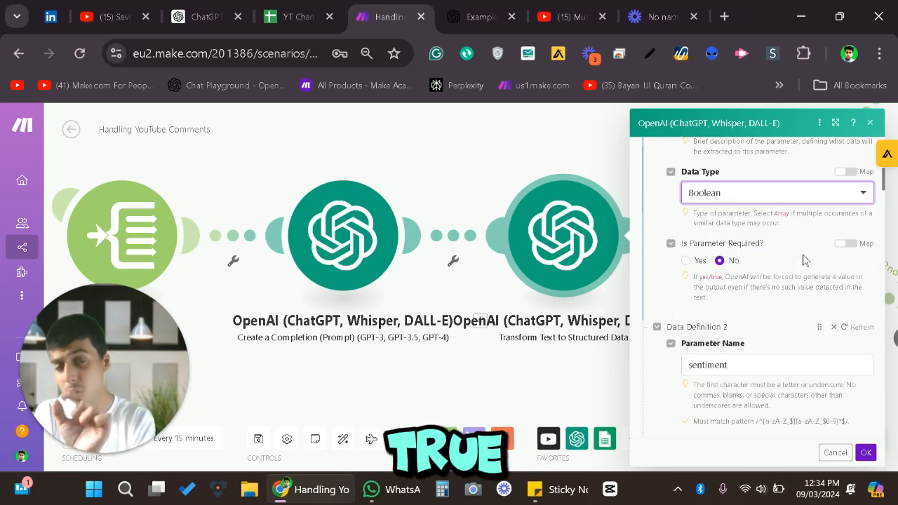
Step: Add "negative" as a second value example for the sentiment parameter in Data Definition 2
{"action": "scroll", "coordinate": [804, 260], "scroll_direction": "down", "scroll_amount": 2}
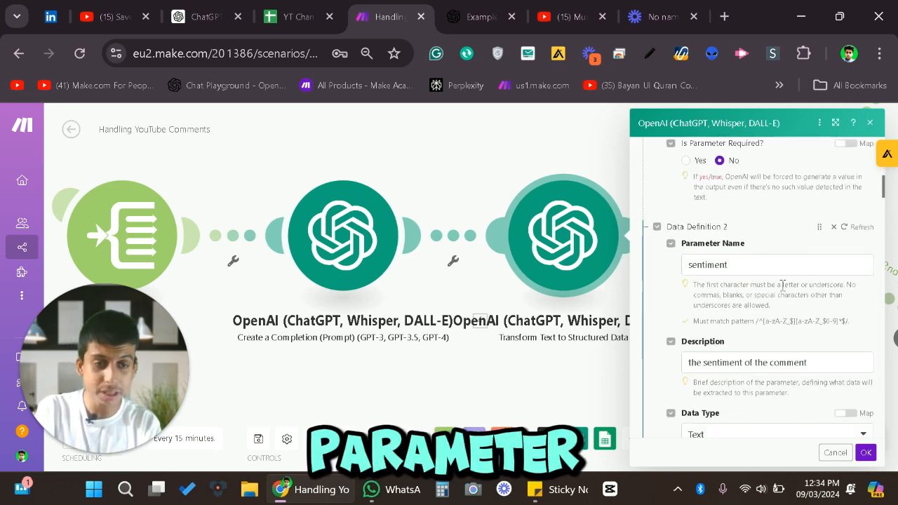
{"action": "scroll", "coordinate": [729, 266], "scroll_direction": "down", "scroll_amount": 3}
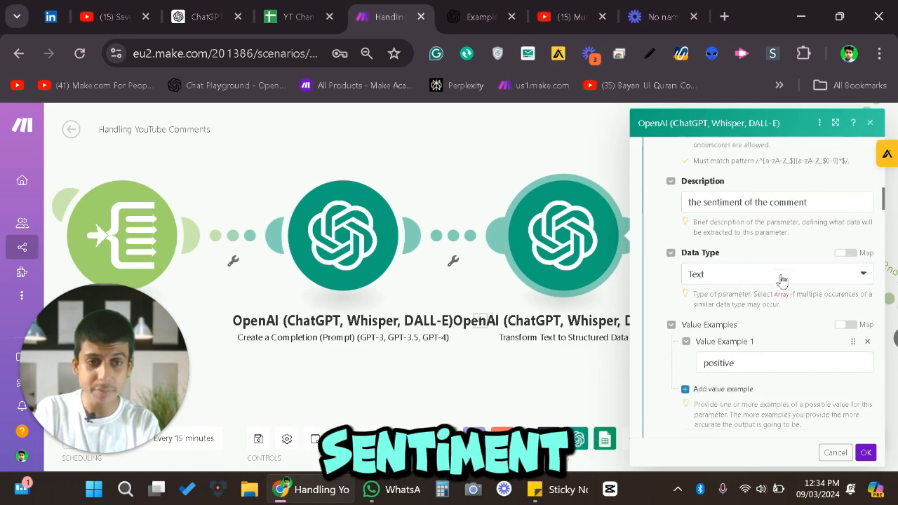
{"action": "scroll", "coordinate": [740, 274], "scroll_direction": "down", "scroll_amount": 3}
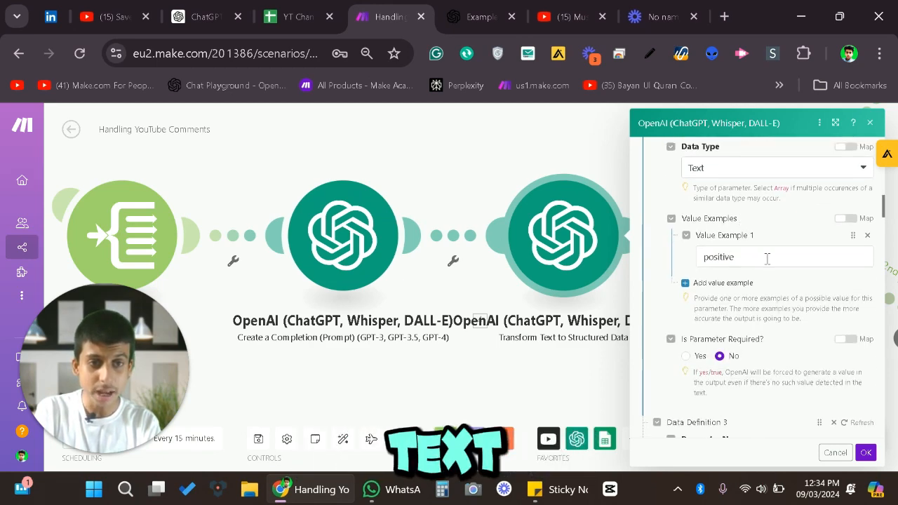
{"action": "scroll", "coordinate": [800, 257], "scroll_direction": "down", "scroll_amount": 2}
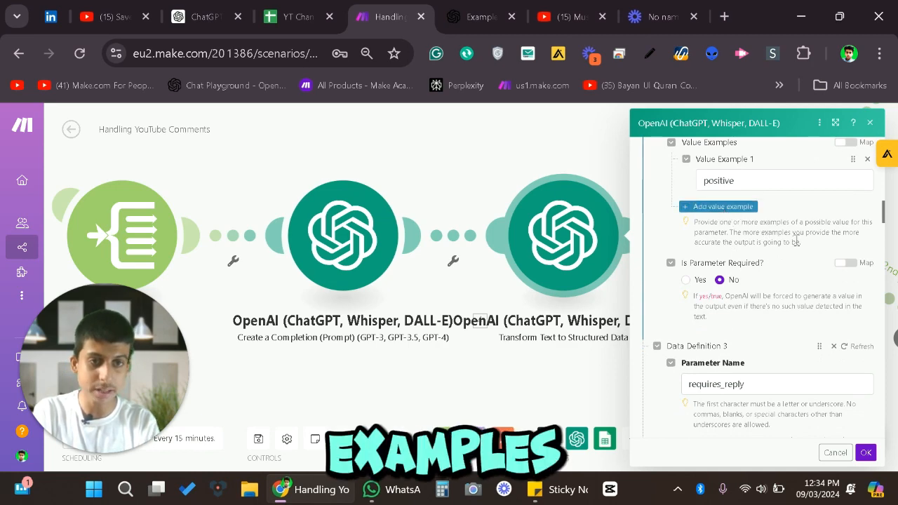
{"action": "left_click", "coordinate": [744, 212]}
{"action": "left_click", "coordinate": [766, 228]}
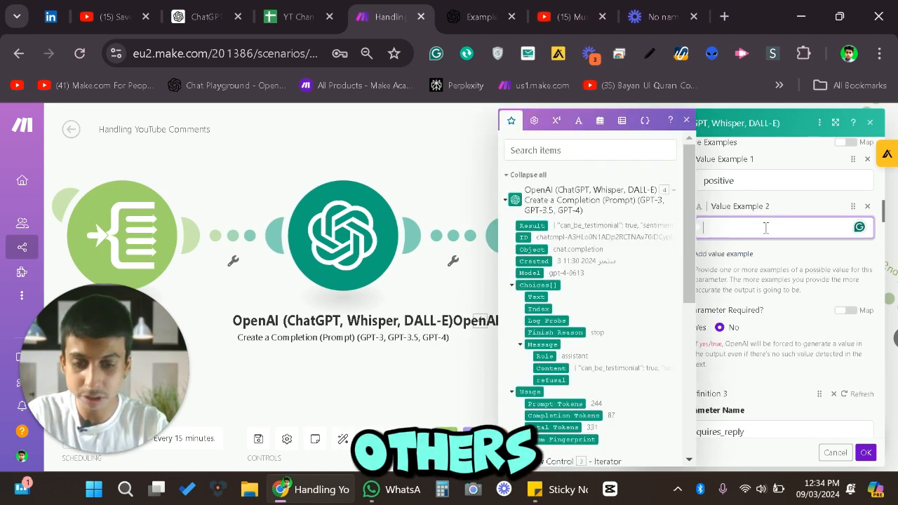
{"action": "type", "text": "negative"}
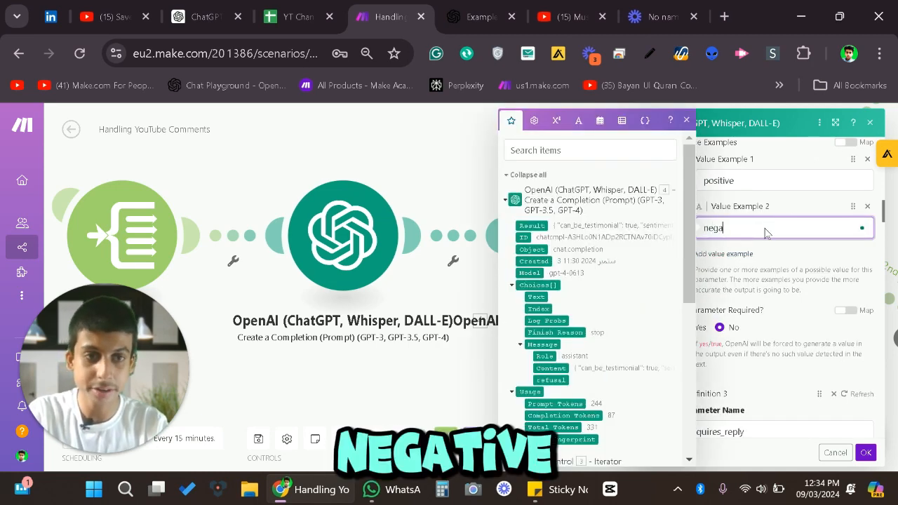
{"action": "left_click", "coordinate": [796, 267]}
Step: Review the remaining data definitions from requires_reply through suggested_reply and save the module's settings
{"action": "scroll", "coordinate": [782, 332], "scroll_direction": "down", "scroll_amount": 3}
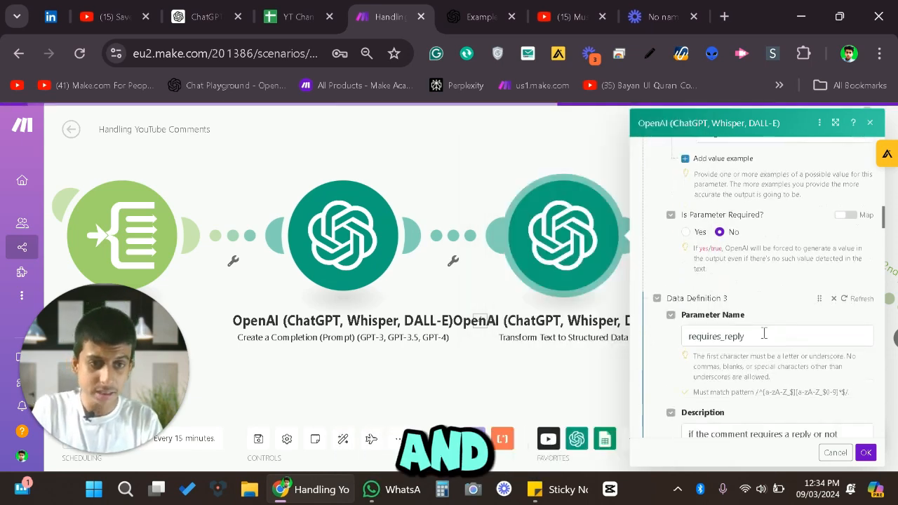
{"action": "scroll", "coordinate": [750, 333], "scroll_direction": "down", "scroll_amount": 1}
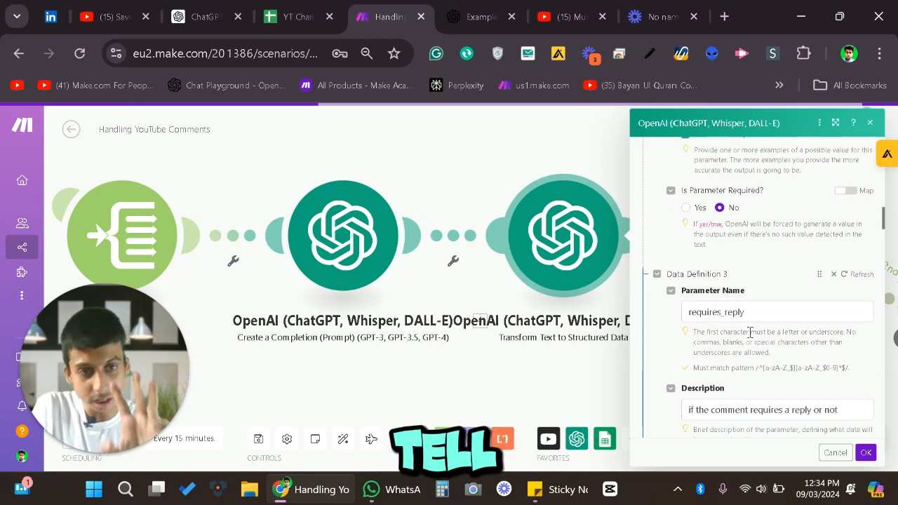
{"action": "scroll", "coordinate": [751, 335], "scroll_direction": "down", "scroll_amount": 3}
{"action": "scroll", "coordinate": [768, 260], "scroll_direction": "down", "scroll_amount": 2}
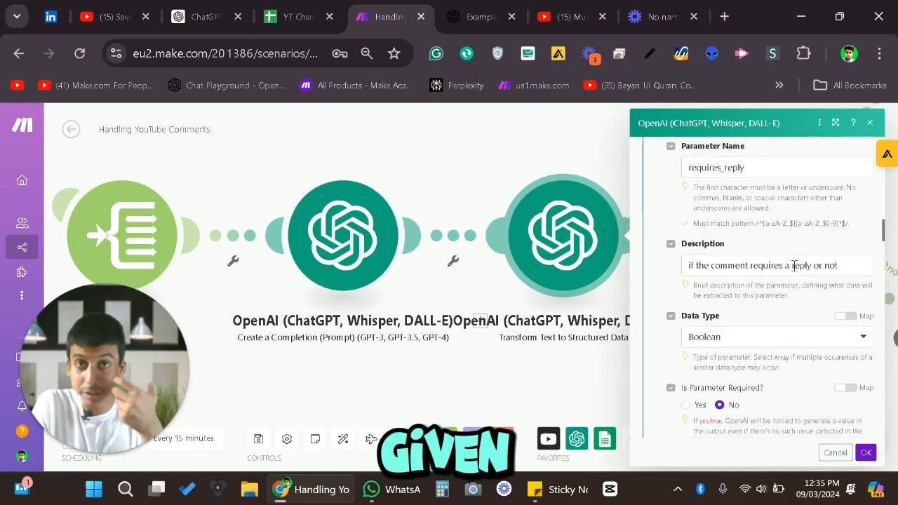
{"action": "scroll", "coordinate": [795, 265], "scroll_direction": "down", "scroll_amount": 3}
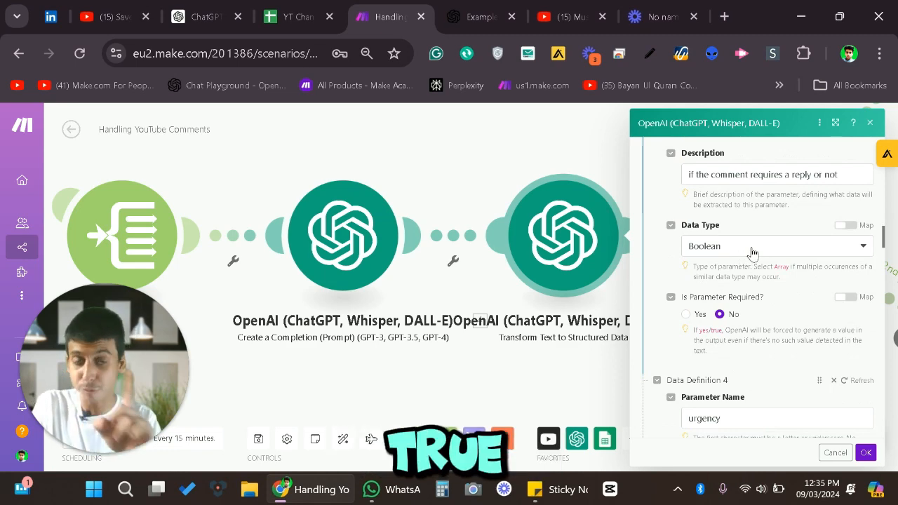
{"action": "scroll", "coordinate": [751, 251], "scroll_direction": "down", "scroll_amount": 7}
{"action": "scroll", "coordinate": [748, 322], "scroll_direction": "down", "scroll_amount": 1}
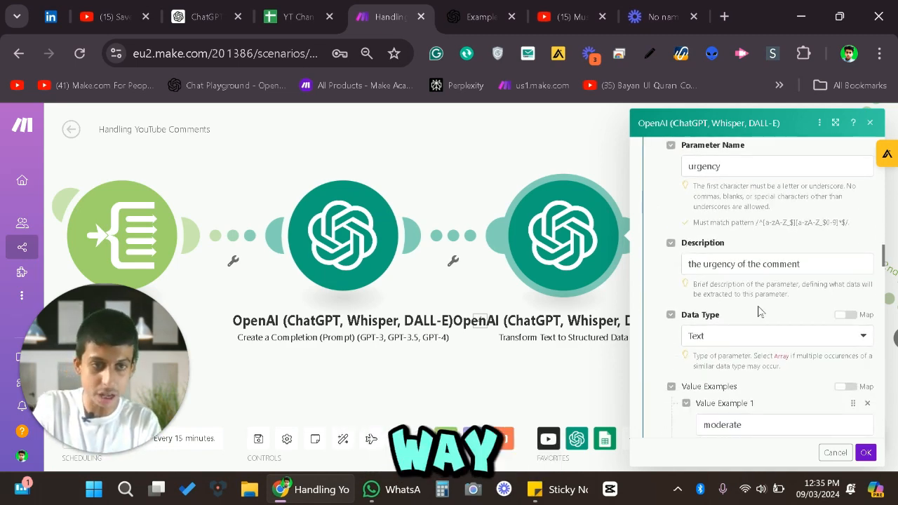
{"action": "scroll", "coordinate": [760, 312], "scroll_direction": "down", "scroll_amount": 20}
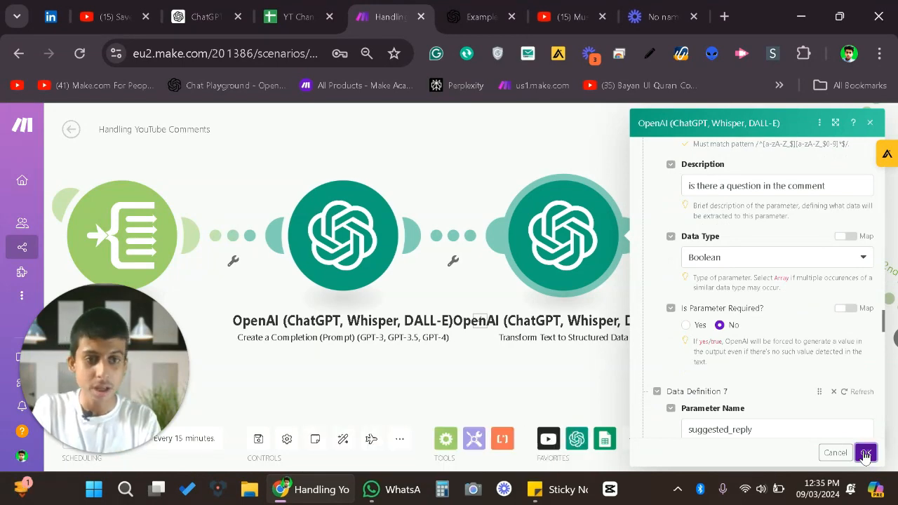
{"action": "left_click", "coordinate": [865, 453]}
Step: Open the Google Sheets Add a Row module on the Router's first route and examine its spreadsheet settings and available connections
{"action": "left_click_drag", "start_coordinate": [634, 377], "coordinate": [430, 387]}
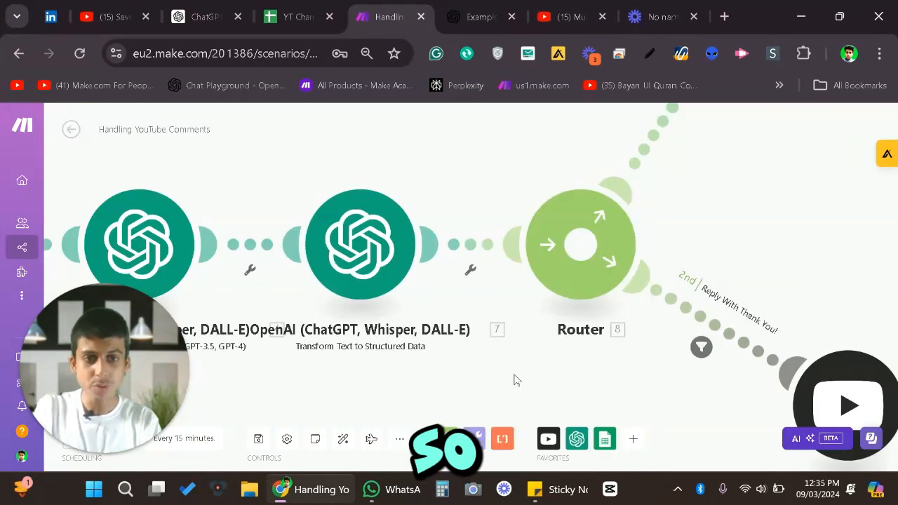
{"action": "scroll", "coordinate": [513, 379], "scroll_direction": "down", "scroll_amount": 5}
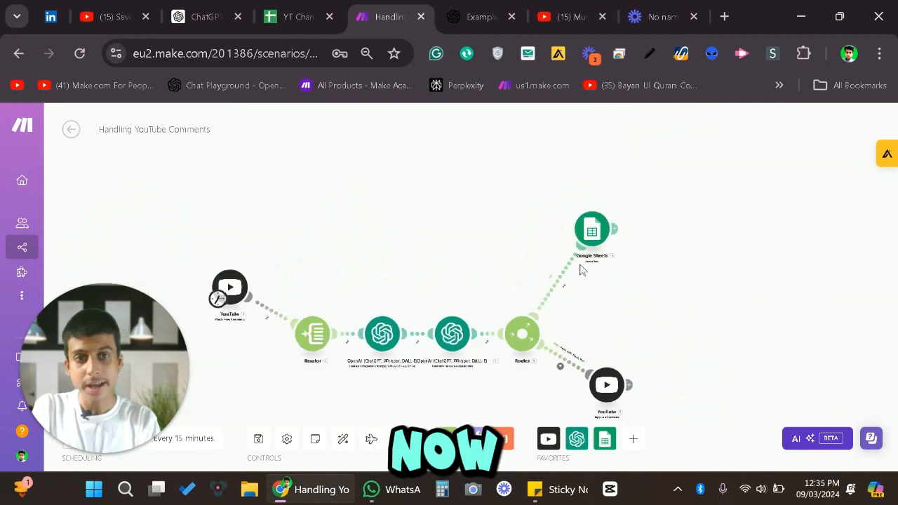
{"action": "scroll", "coordinate": [559, 260], "scroll_direction": "up", "scroll_amount": 5}
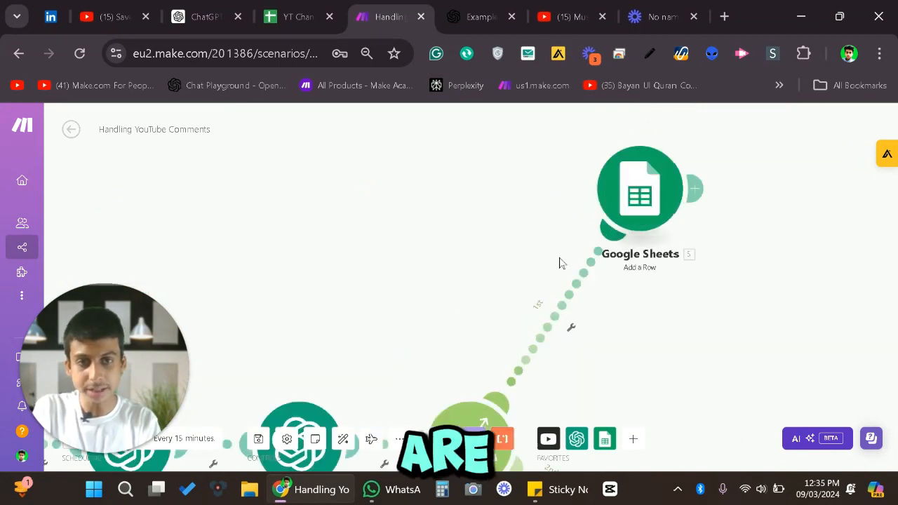
{"action": "left_click", "coordinate": [638, 207]}
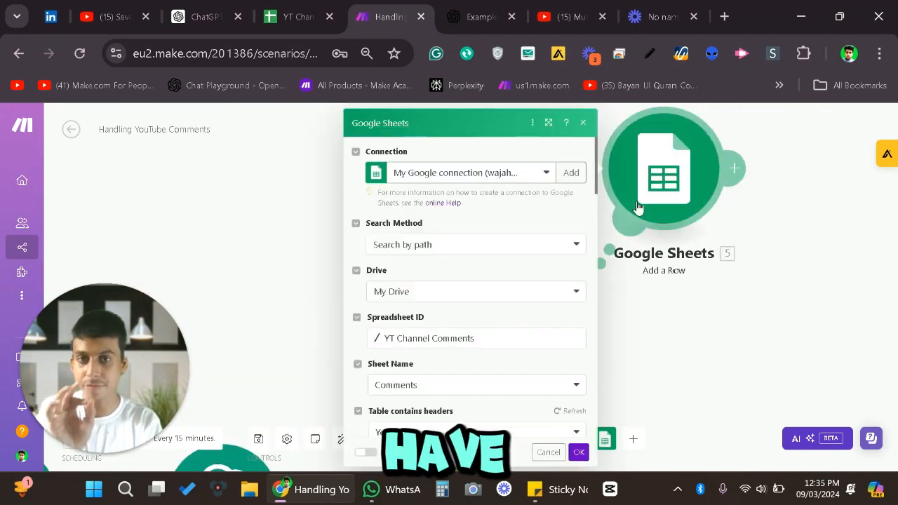
{"action": "scroll", "coordinate": [490, 324], "scroll_direction": "down", "scroll_amount": 1}
{"action": "scroll", "coordinate": [491, 312], "scroll_direction": "down", "scroll_amount": 2}
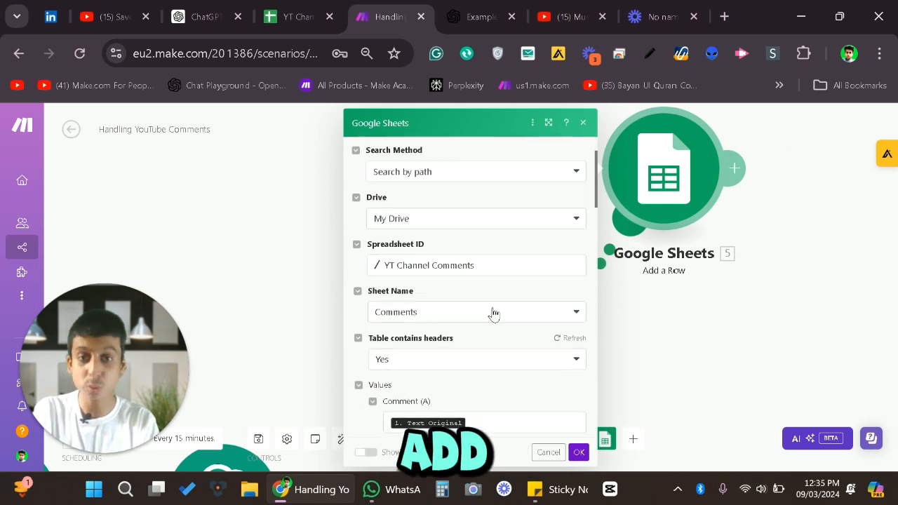
{"action": "scroll", "coordinate": [492, 314], "scroll_direction": "up", "scroll_amount": 3}
{"action": "left_click", "coordinate": [502, 174]}
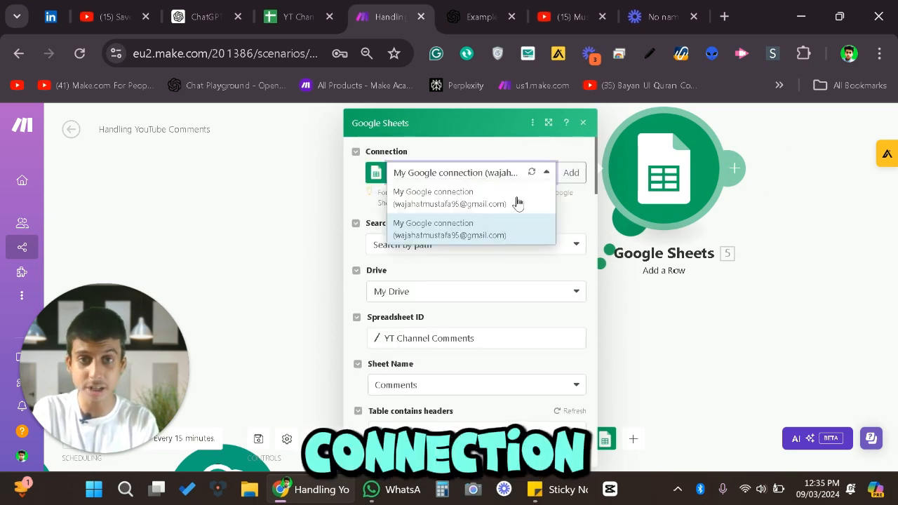
{"action": "left_click", "coordinate": [491, 175]}
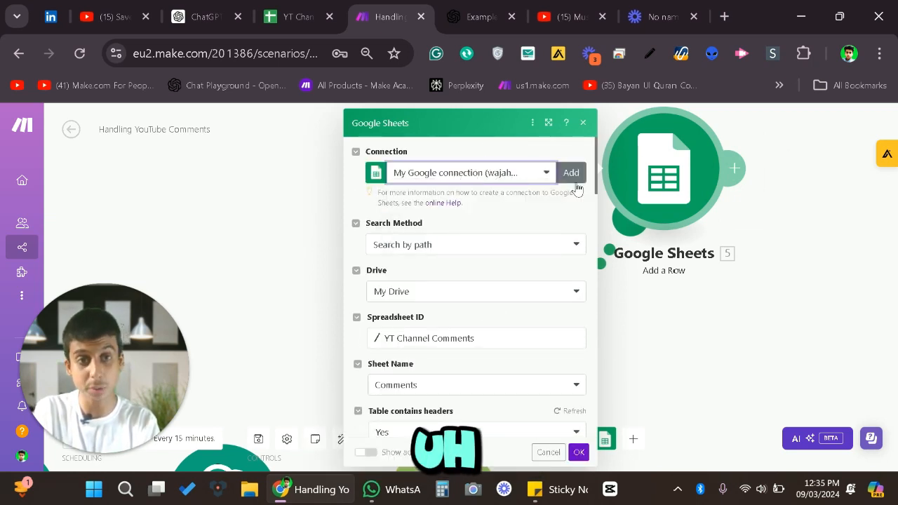
Step: Review the Google Sheets module's search method options, keeping Search by path, and its drive, spreadsheet, sheet, header and first column value settings
{"action": "left_click", "coordinate": [454, 244]}
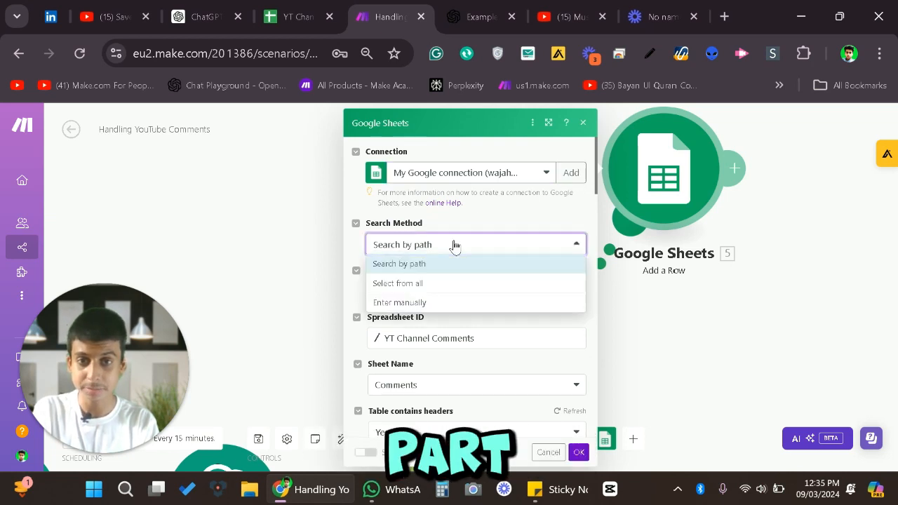
{"action": "left_click", "coordinate": [453, 245]}
{"action": "scroll", "coordinate": [421, 295], "scroll_direction": "down", "scroll_amount": 1}
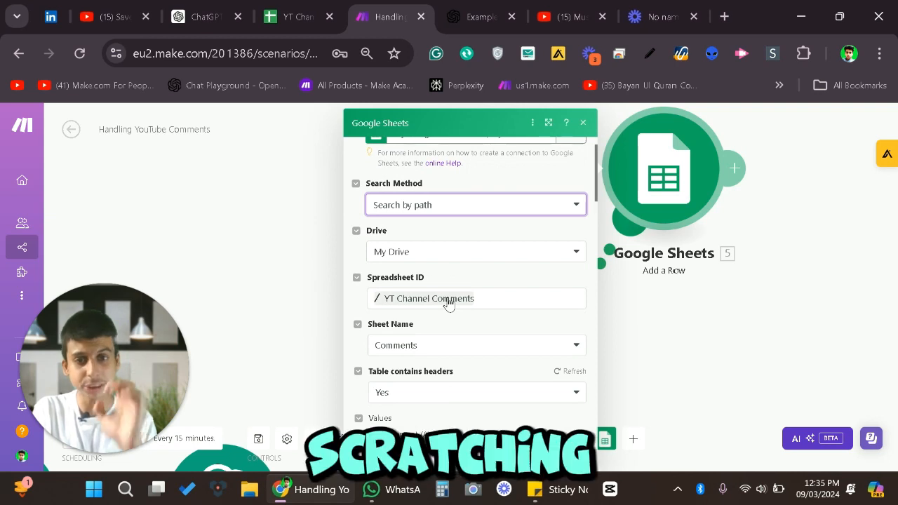
{"action": "scroll", "coordinate": [421, 308], "scroll_direction": "down", "scroll_amount": 1}
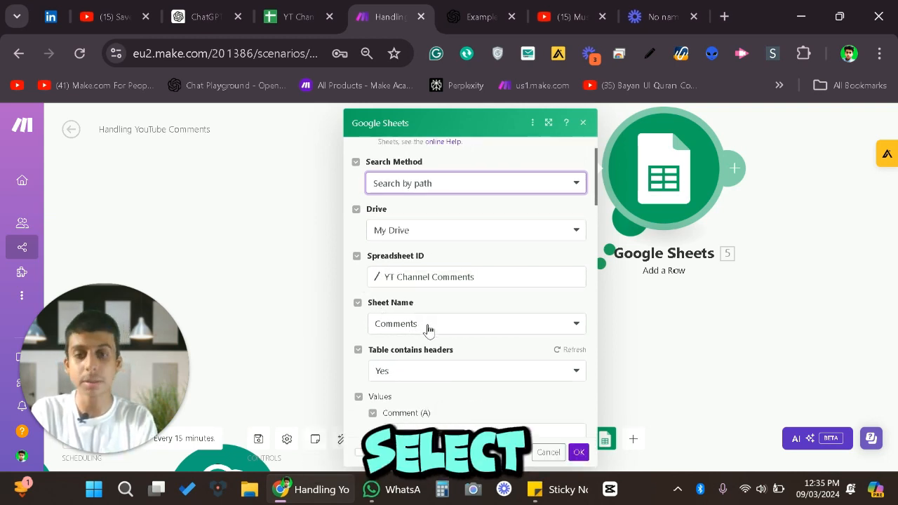
{"action": "scroll", "coordinate": [428, 329], "scroll_direction": "down", "scroll_amount": 1}
{"action": "scroll", "coordinate": [447, 331], "scroll_direction": "down", "scroll_amount": 4}
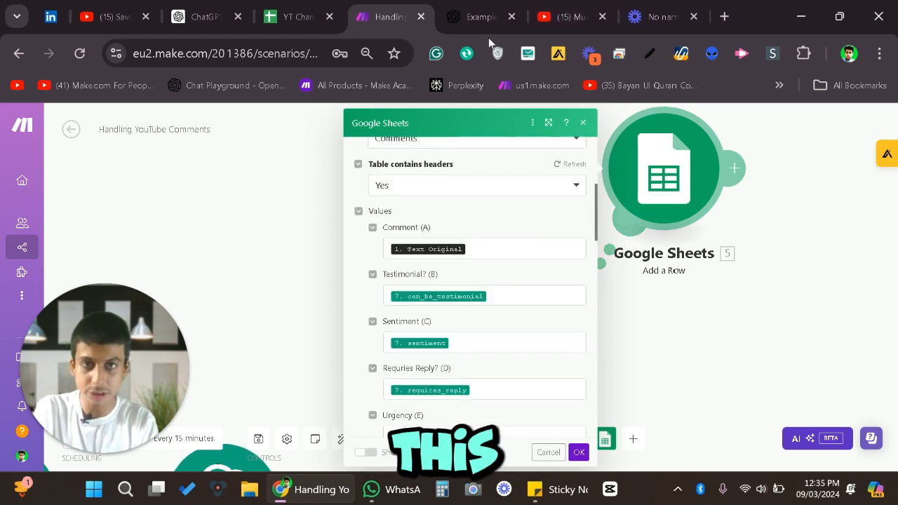
Step: Compare the column headers and rows of the YT Channel Comments spreadsheet with the column values mapped in the Google Sheets module
{"action": "left_click", "coordinate": [291, 16]}
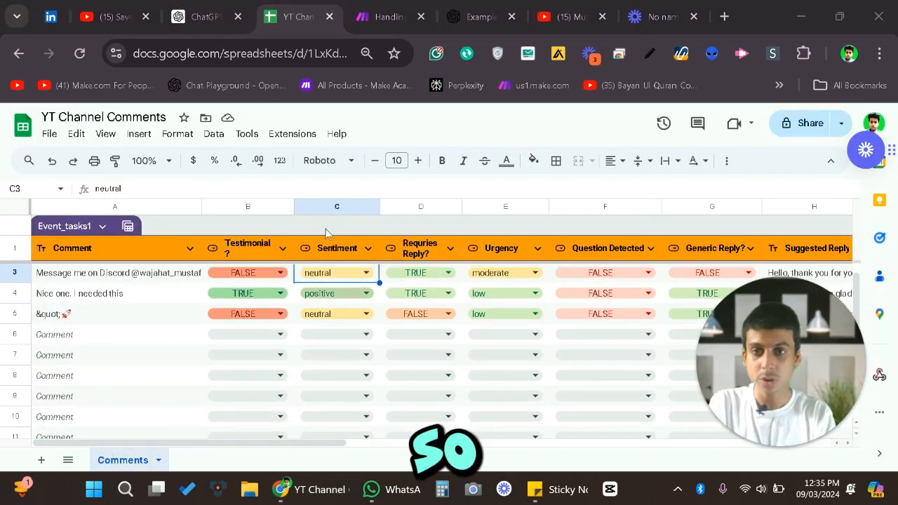
{"action": "scroll", "coordinate": [259, 250], "scroll_direction": "down", "scroll_amount": 2}
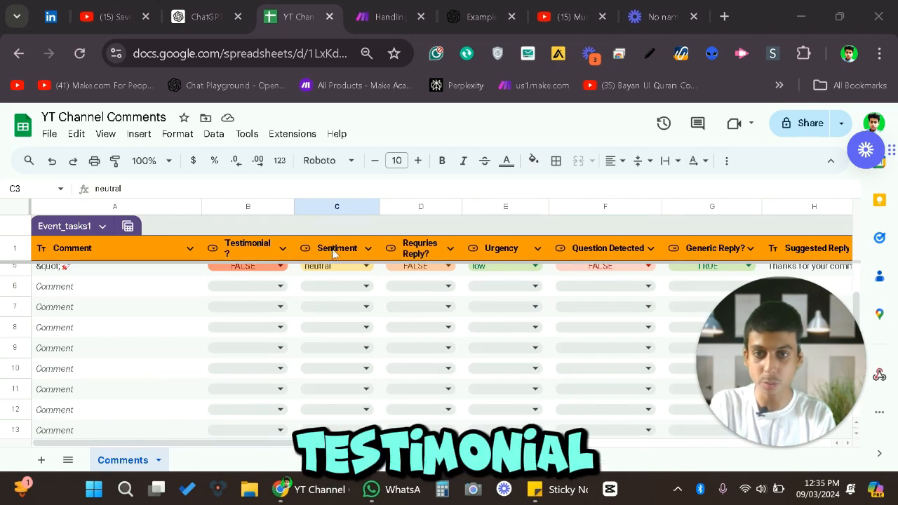
{"action": "scroll", "coordinate": [323, 316], "scroll_direction": "up", "scroll_amount": 3}
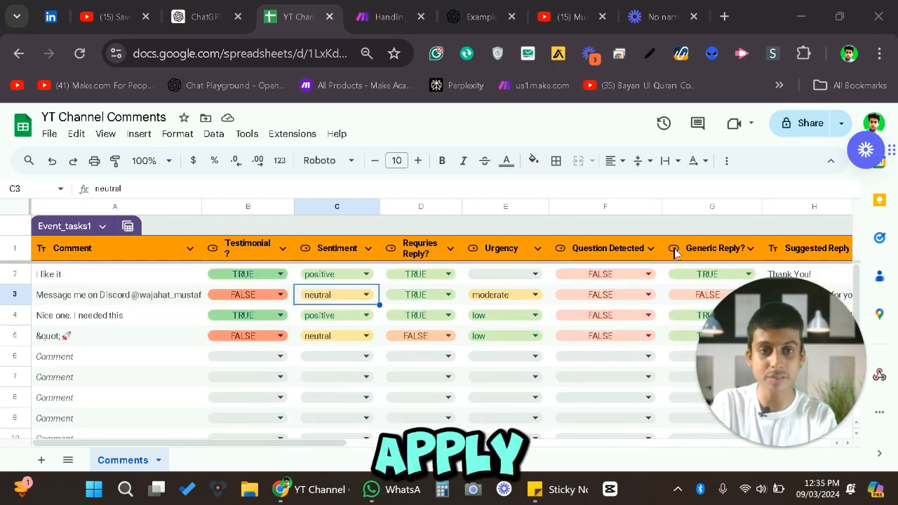
{"action": "scroll", "coordinate": [496, 302], "scroll_direction": "right", "scroll_amount": 1}
{"action": "scroll", "coordinate": [496, 302], "scroll_direction": "left", "scroll_amount": 1}
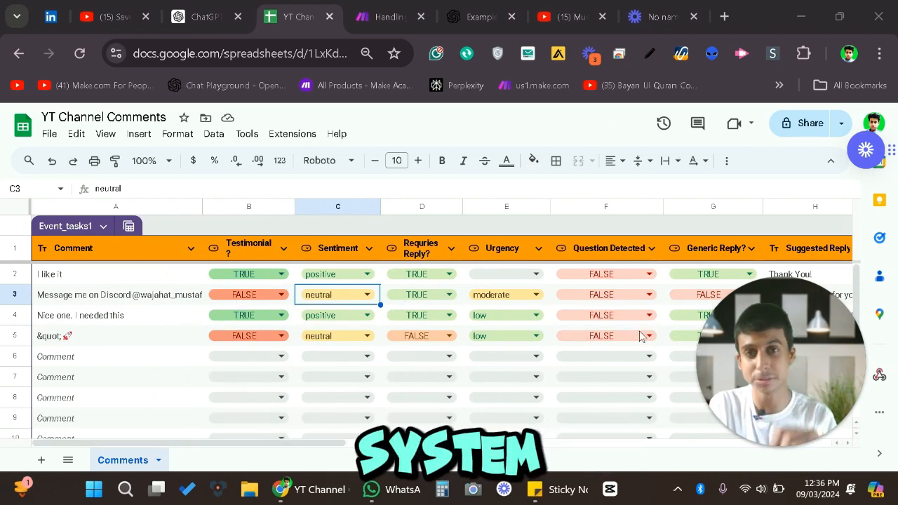
{"action": "left_click", "coordinate": [390, 7]}
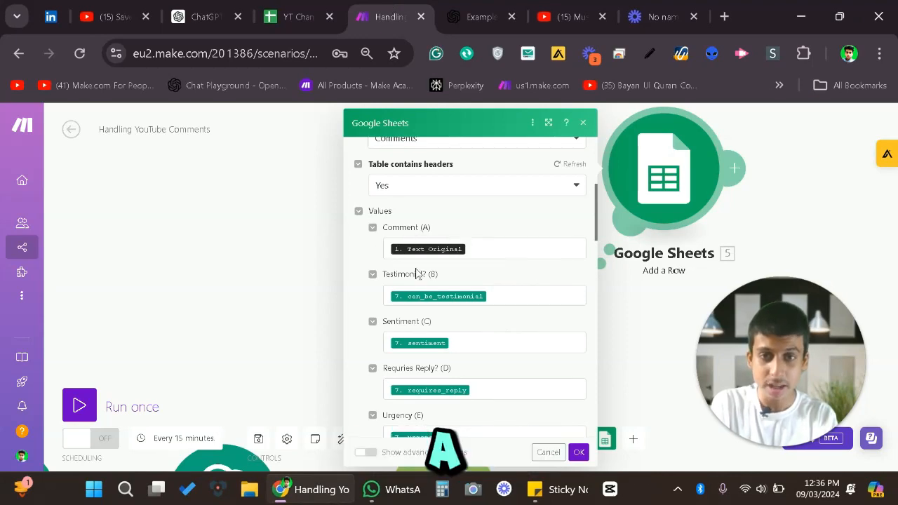
{"action": "left_click", "coordinate": [293, 16]}
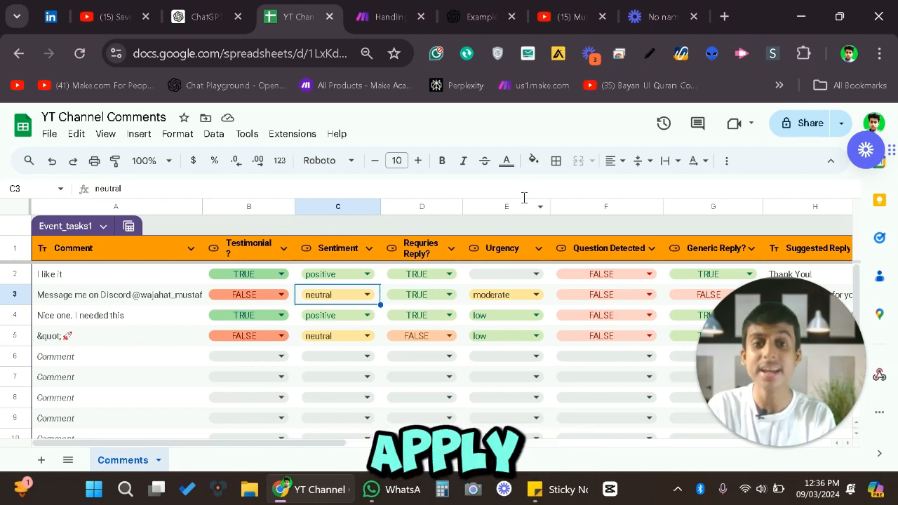
{"action": "left_click", "coordinate": [387, 17]}
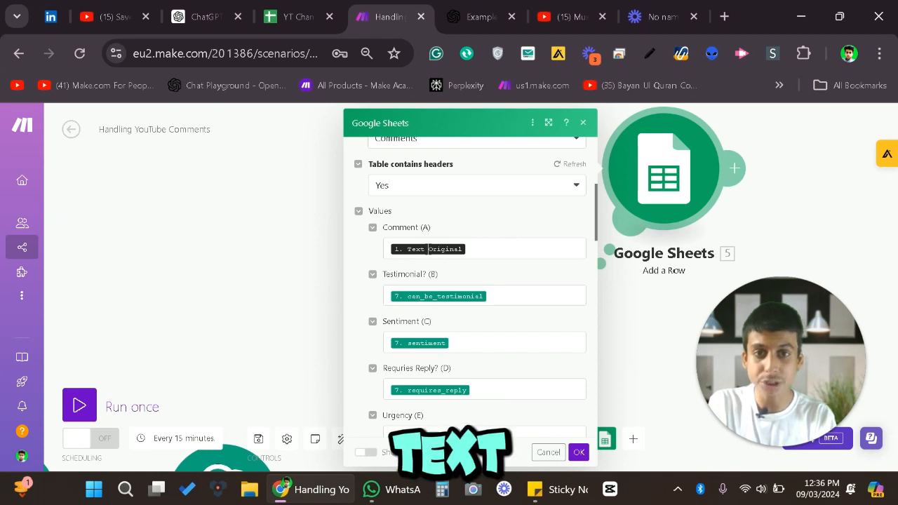
Step: Examine the mapped values from Testimonial? and Sentiment through the remaining columns and confirm the Google Sheets module's settings
{"action": "left_click", "coordinate": [515, 296]}
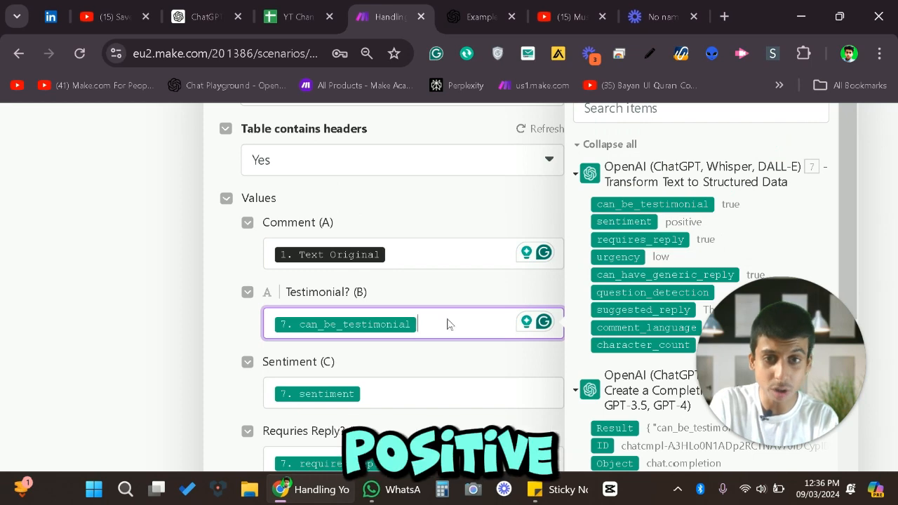
{"action": "scroll", "coordinate": [447, 322], "scroll_direction": "down", "scroll_amount": 3}
{"action": "scroll", "coordinate": [389, 313], "scroll_direction": "down", "scroll_amount": 1}
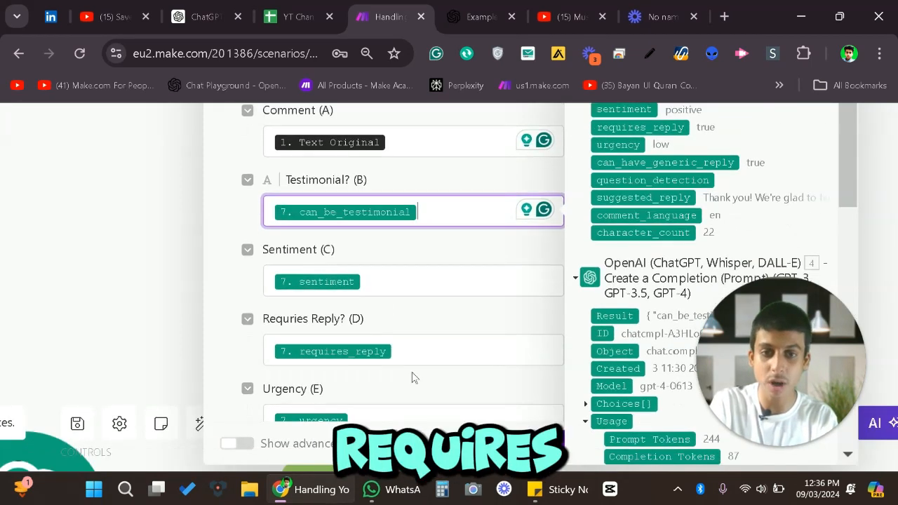
{"action": "left_click", "coordinate": [433, 282]}
{"action": "scroll", "coordinate": [435, 277], "scroll_direction": "down", "scroll_amount": 5}
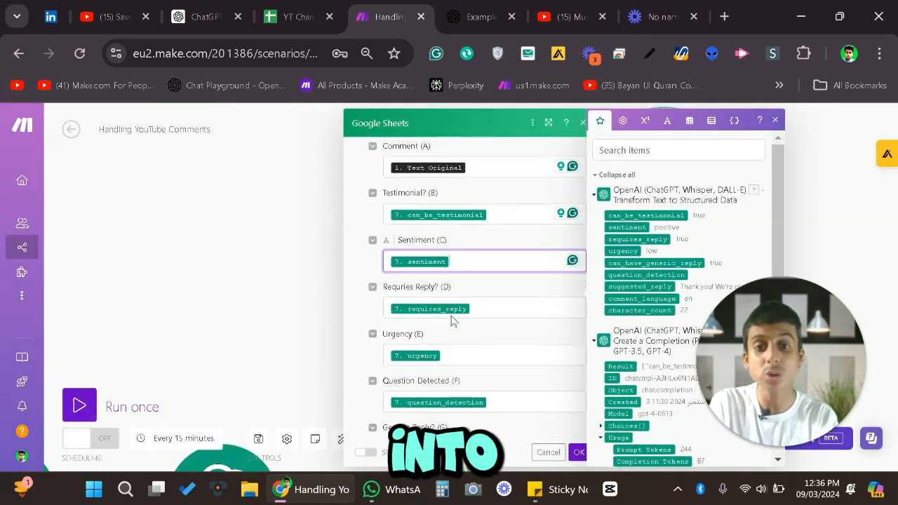
{"action": "scroll", "coordinate": [451, 317], "scroll_direction": "down", "scroll_amount": 8}
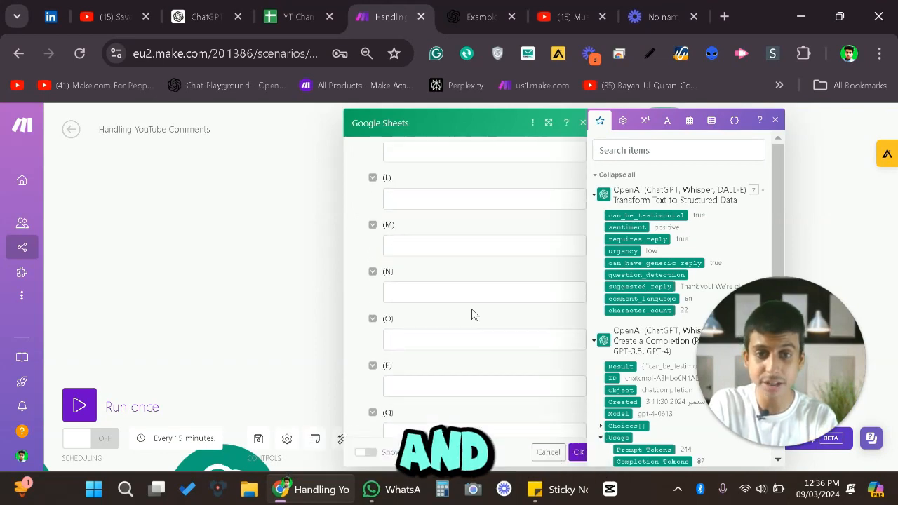
{"action": "left_click", "coordinate": [578, 452]}
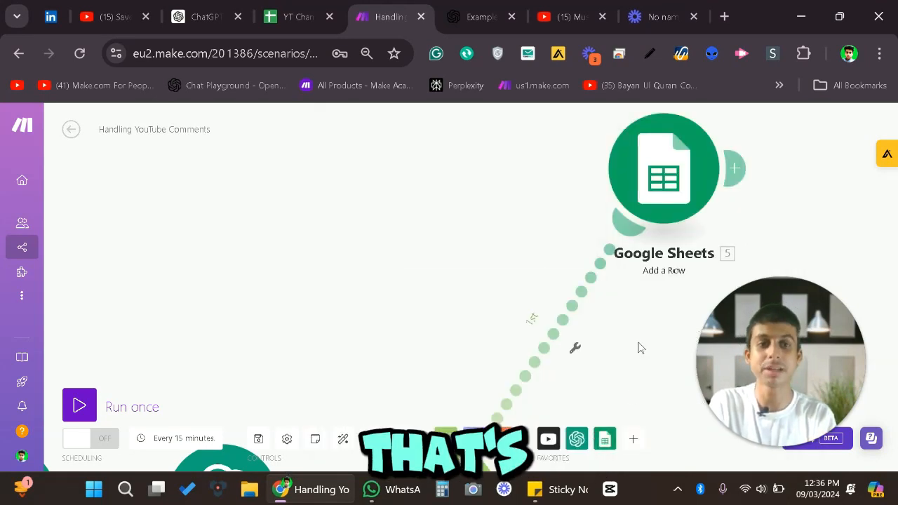
Step: Examine every condition of the "Reply With Thank You!" filter on the Router's second route, including the Author Channel URL rule, and confirm the filter
{"action": "left_click_drag", "start_coordinate": [641, 348], "coordinate": [567, 141]}
{"action": "left_click_drag", "start_coordinate": [603, 195], "coordinate": [557, 110]}
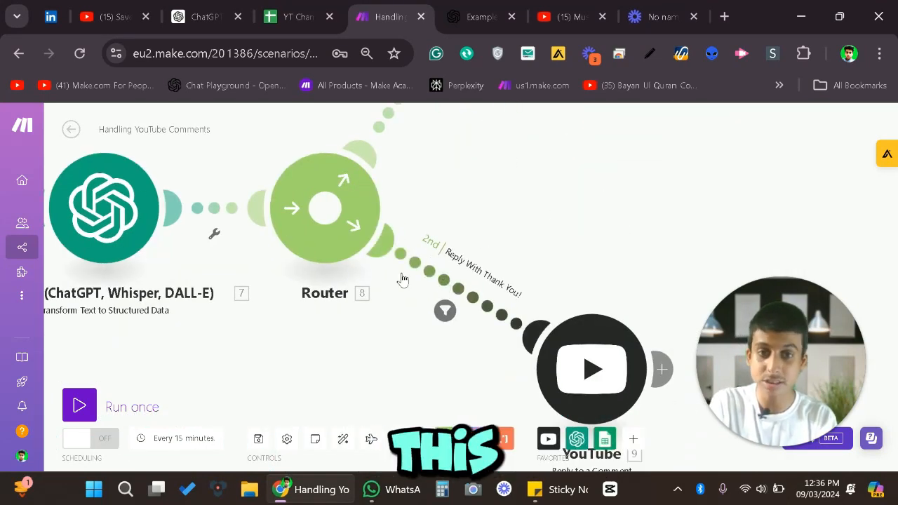
{"action": "left_click_drag", "start_coordinate": [615, 220], "coordinate": [562, 168]}
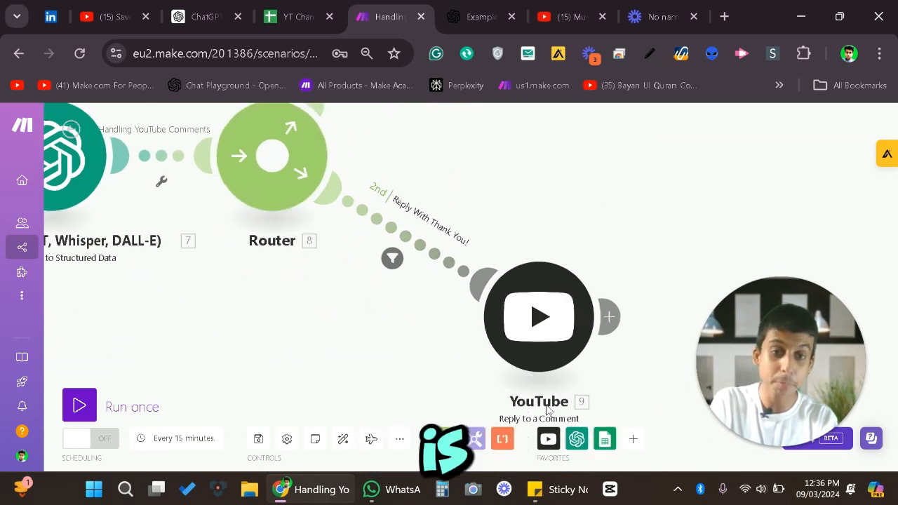
{"action": "left_click", "coordinate": [392, 234]}
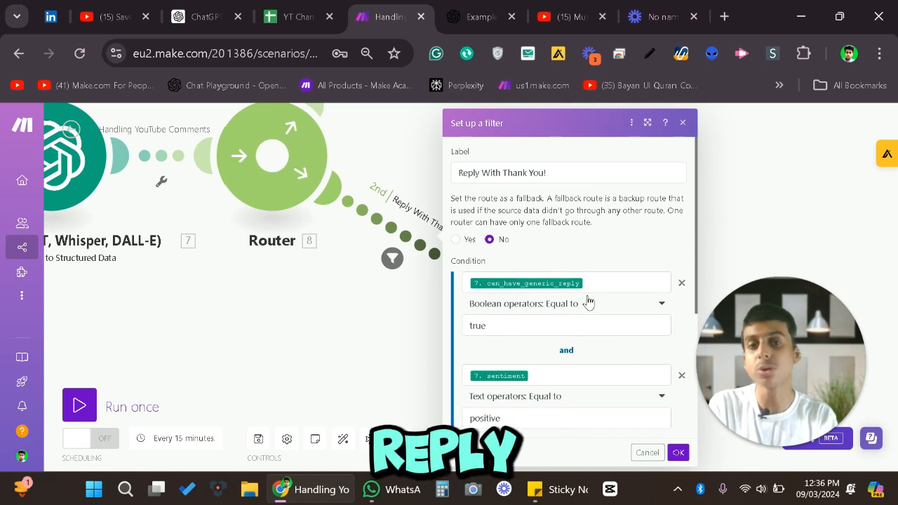
{"action": "scroll", "coordinate": [564, 182], "scroll_direction": "down", "scroll_amount": 1}
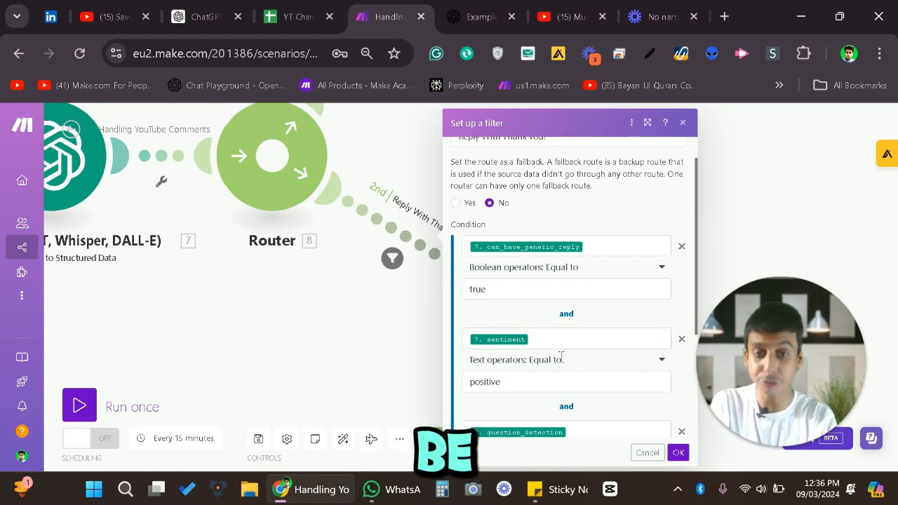
{"action": "scroll", "coordinate": [586, 399], "scroll_direction": "down", "scroll_amount": 1}
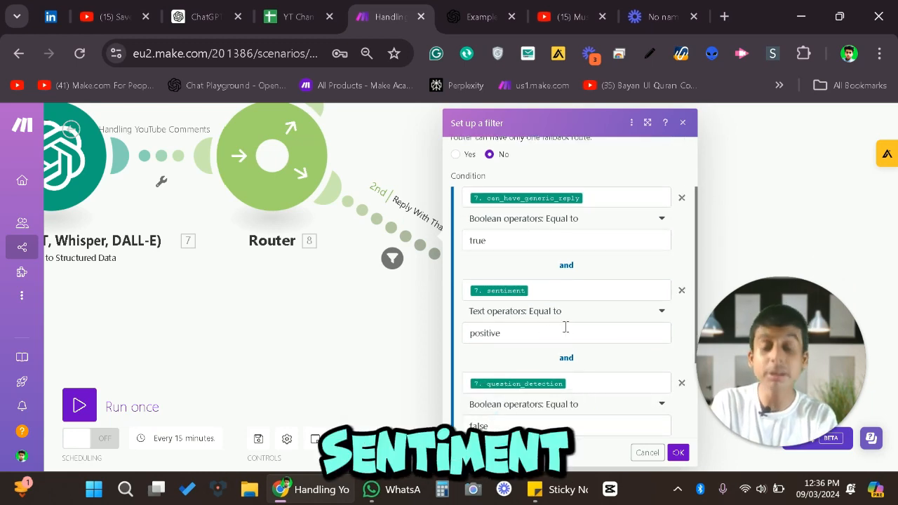
{"action": "scroll", "coordinate": [564, 325], "scroll_direction": "down", "scroll_amount": 2}
{"action": "scroll", "coordinate": [564, 324], "scroll_direction": "down", "scroll_amount": 1}
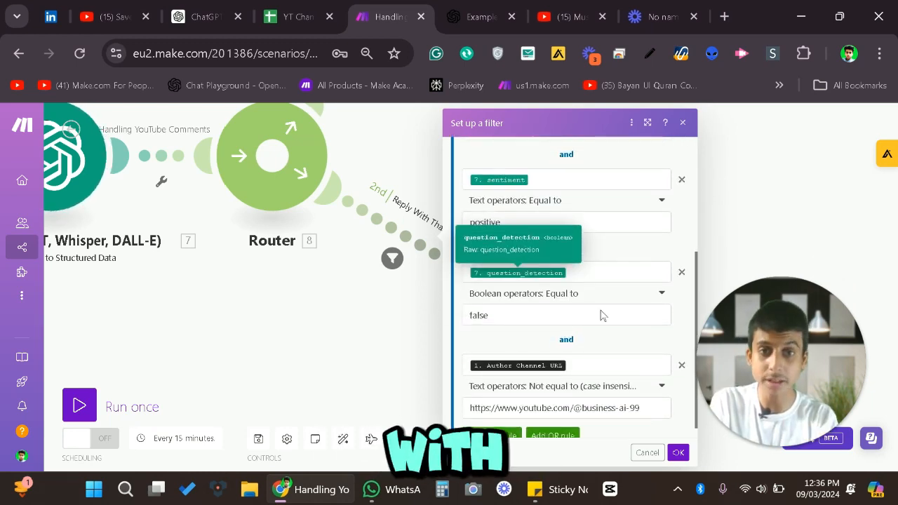
{"action": "scroll", "coordinate": [615, 298], "scroll_direction": "down", "scroll_amount": 1}
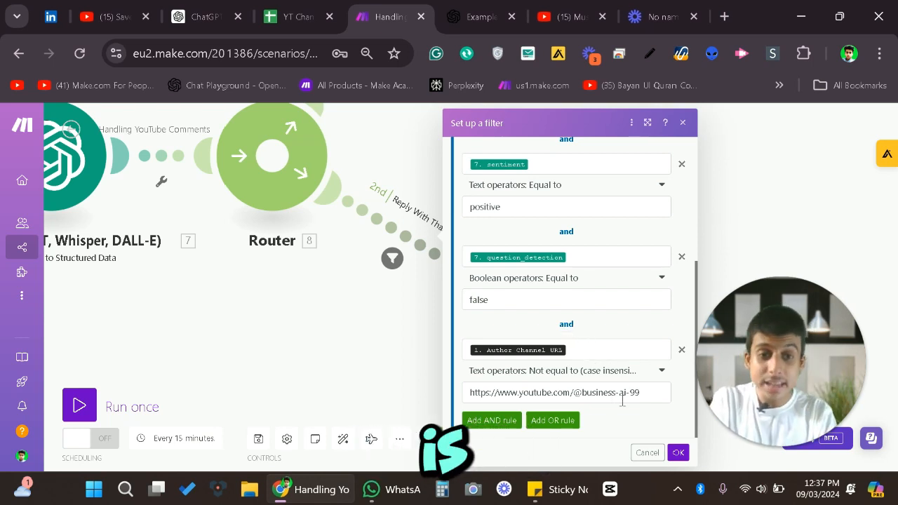
{"action": "triple_click", "coordinate": [550, 395]}
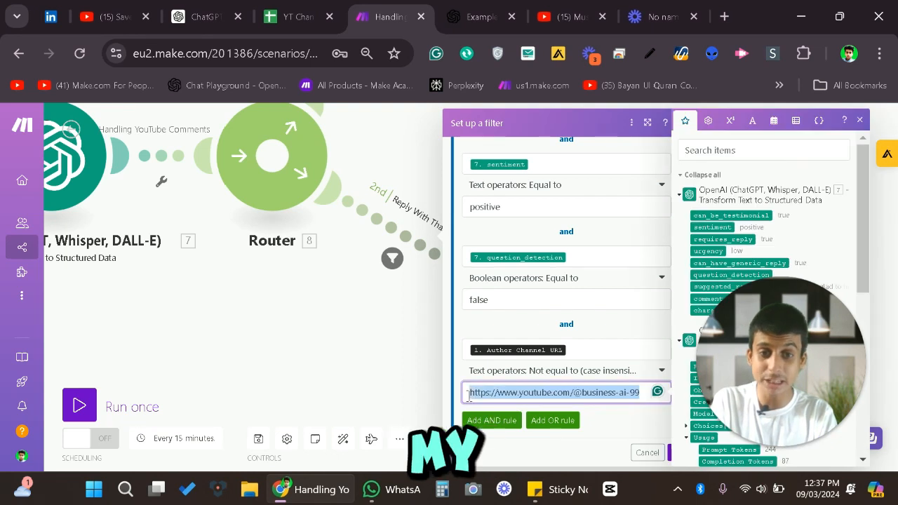
{"action": "left_click", "coordinate": [556, 395]}
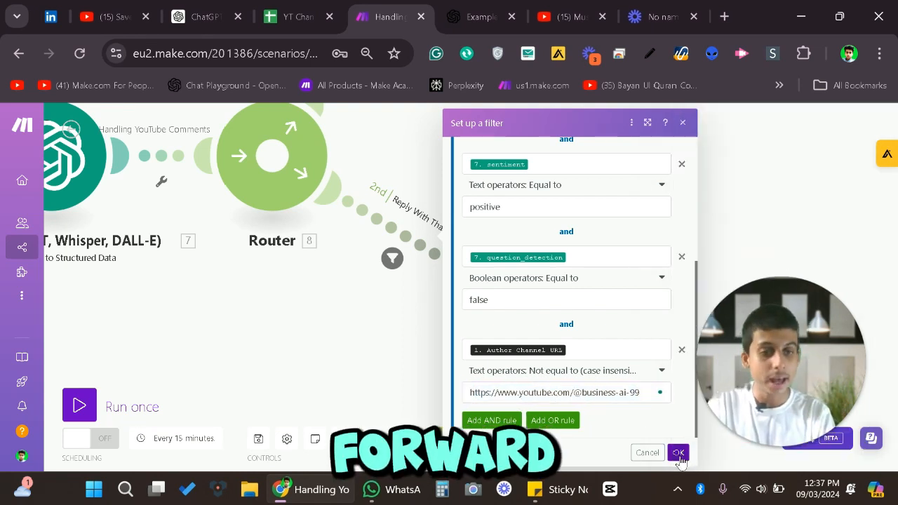
{"action": "left_click", "coordinate": [682, 452]}
Step: Remove the Author Channel URL condition from the "Reply With Thank You!" filter on the Router's second route and save the filter
{"action": "scroll", "coordinate": [617, 210], "scroll_direction": "down", "scroll_amount": 1}
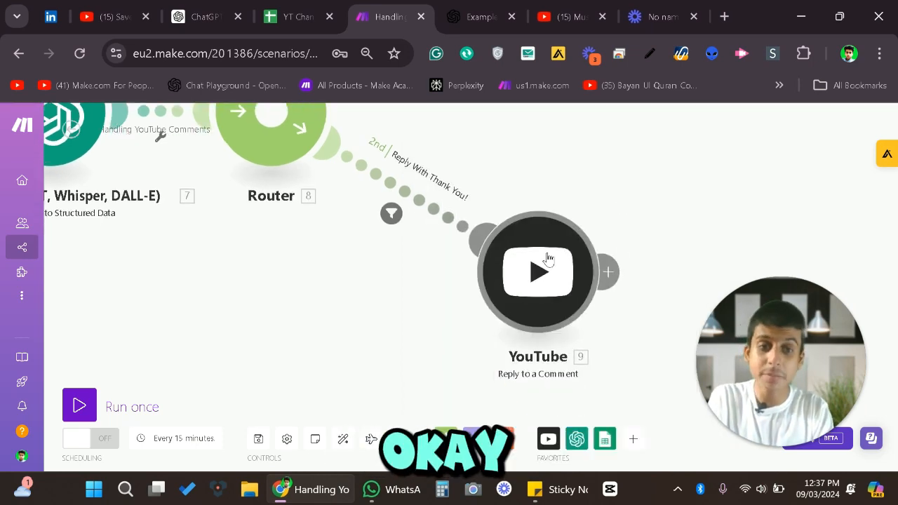
{"action": "left_click", "coordinate": [393, 213]}
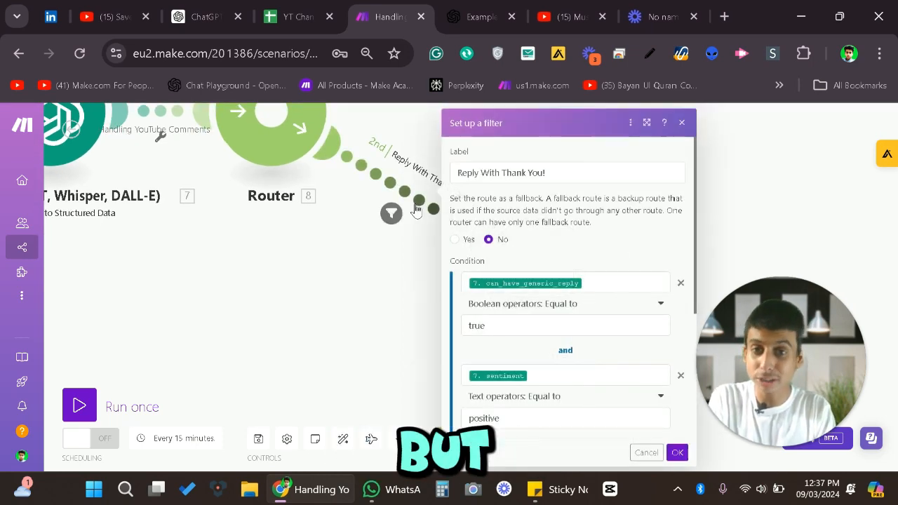
{"action": "scroll", "coordinate": [605, 369], "scroll_direction": "down", "scroll_amount": 3}
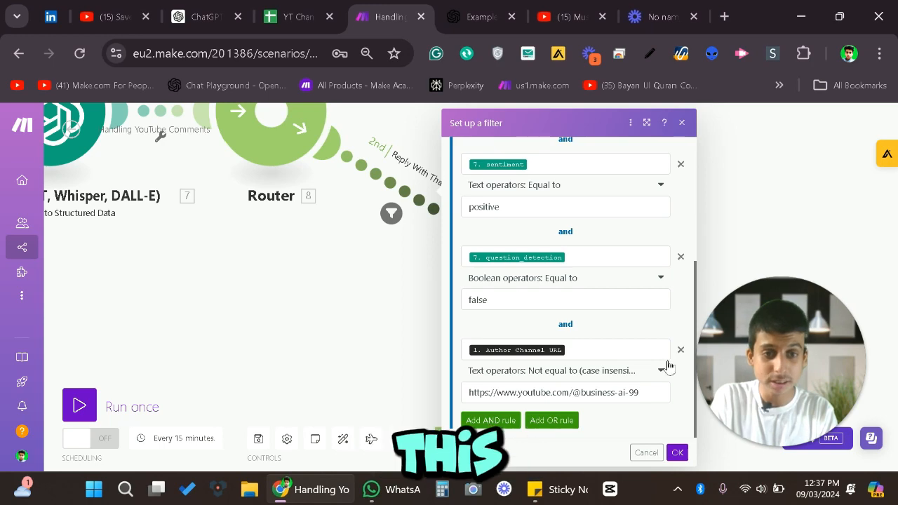
{"action": "scroll", "coordinate": [676, 378], "scroll_direction": "up", "scroll_amount": 2}
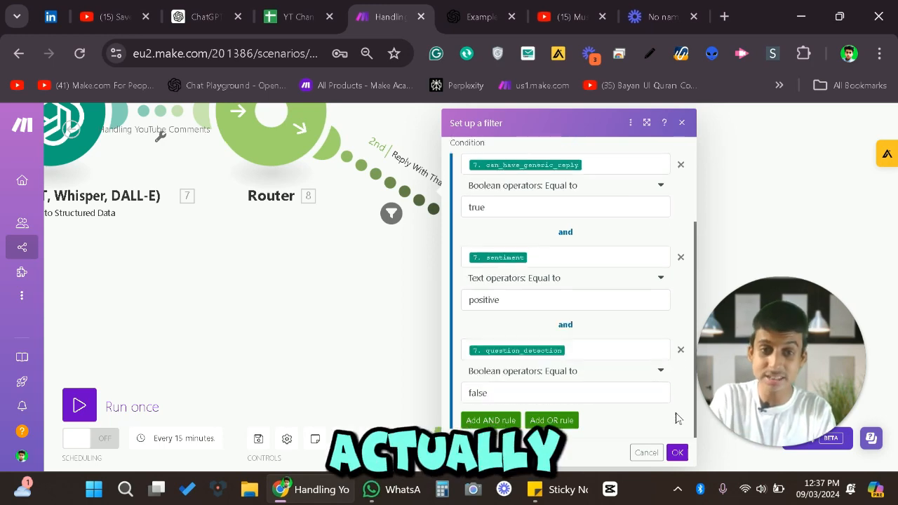
{"action": "left_click", "coordinate": [677, 452]}
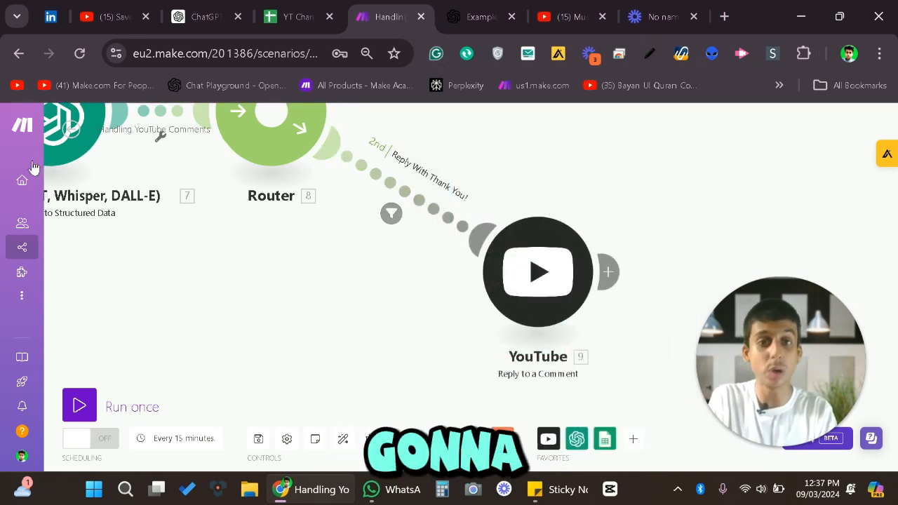
Step: Switch to the YouTube channel, open the "Save 32 Hours/week with ULTIMATE AI Content" video and post the comment "I love this video"
{"action": "left_click", "coordinate": [564, 16]}
{"action": "scroll", "coordinate": [280, 306], "scroll_direction": "down", "scroll_amount": 1}
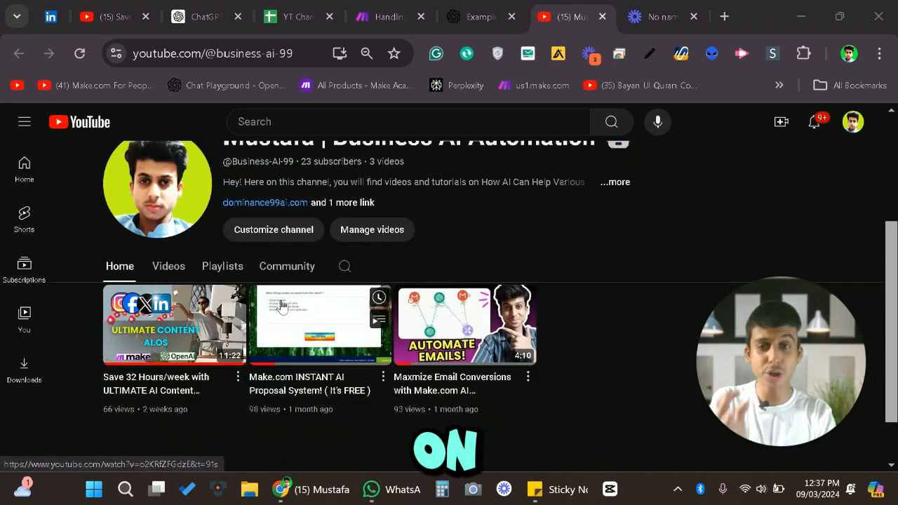
{"action": "left_click", "coordinate": [199, 306]}
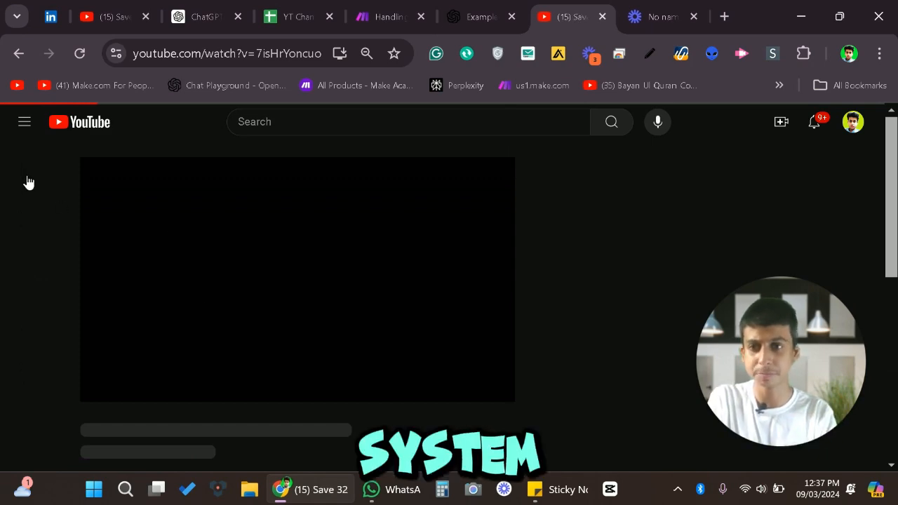
{"action": "scroll", "coordinate": [221, 306], "scroll_direction": "down", "scroll_amount": 2}
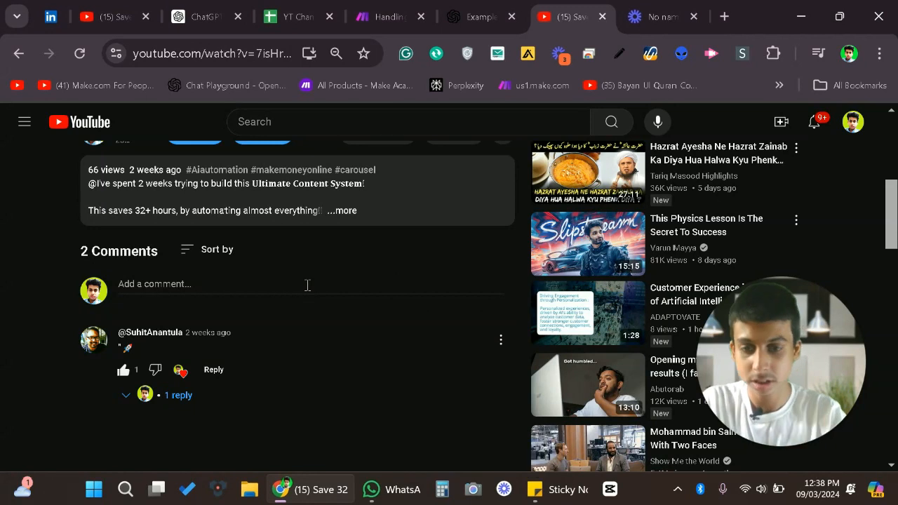
{"action": "left_click", "coordinate": [307, 285]}
{"action": "type", "text": "I love this video"}
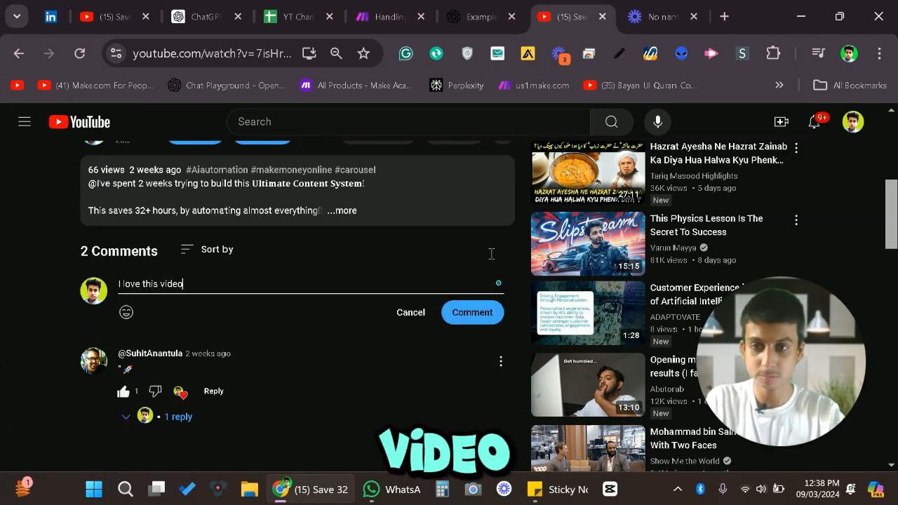
{"action": "left_click", "coordinate": [472, 312]}
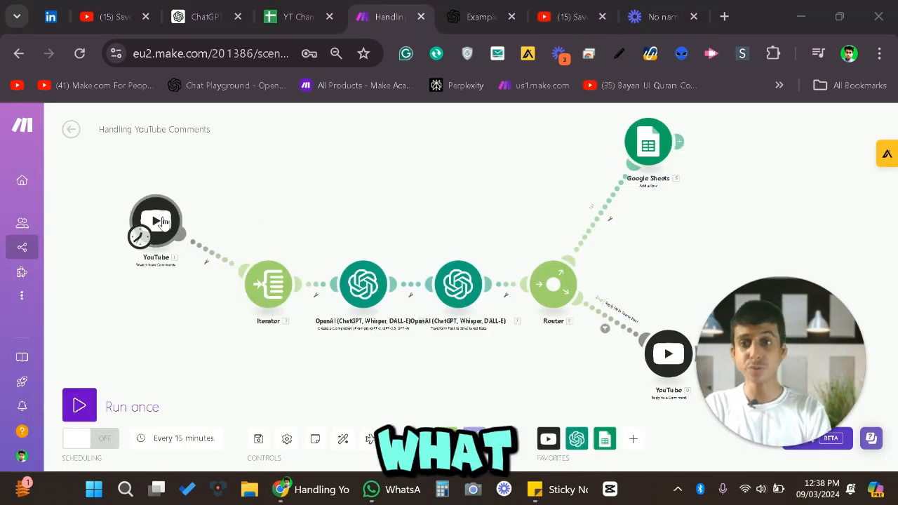
Step: Run only the YouTube Watch New Comments module, view its output for the new comment and close the output
{"action": "right_click", "coordinate": [161, 221]}
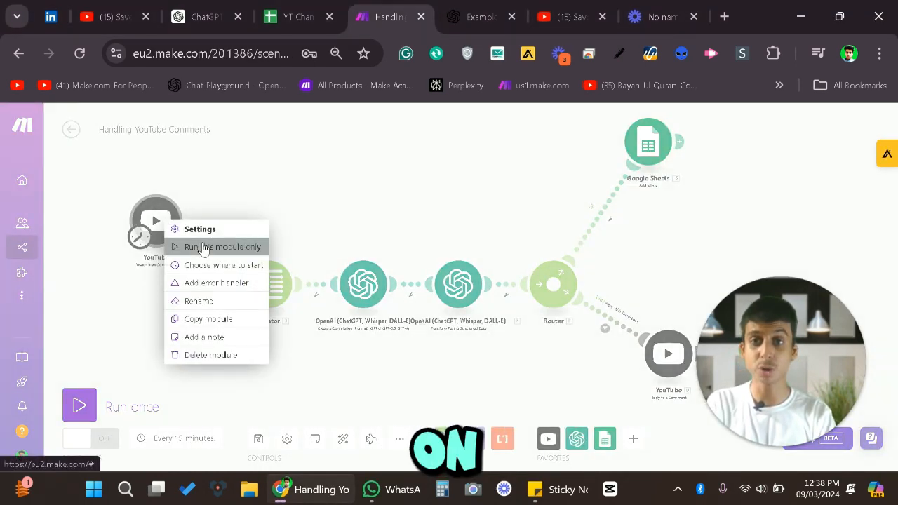
{"action": "left_click", "coordinate": [203, 248]}
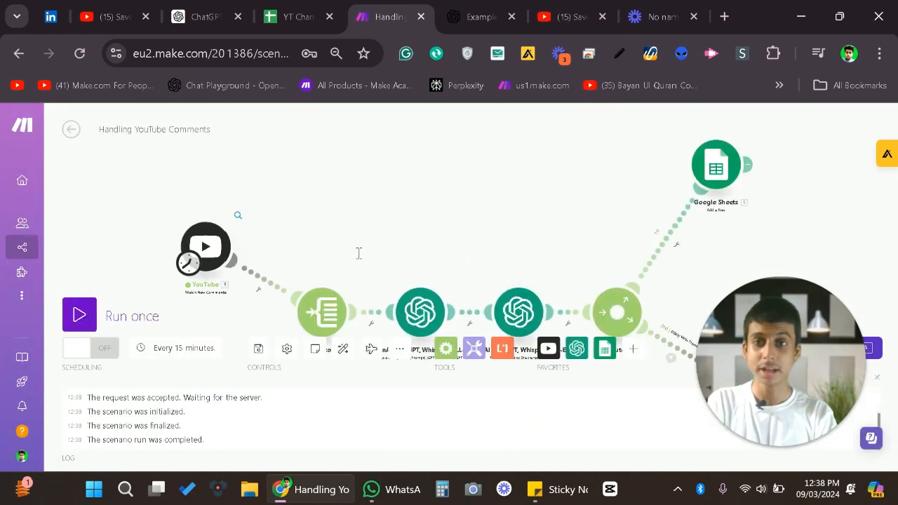
{"action": "left_click", "coordinate": [493, 122]}
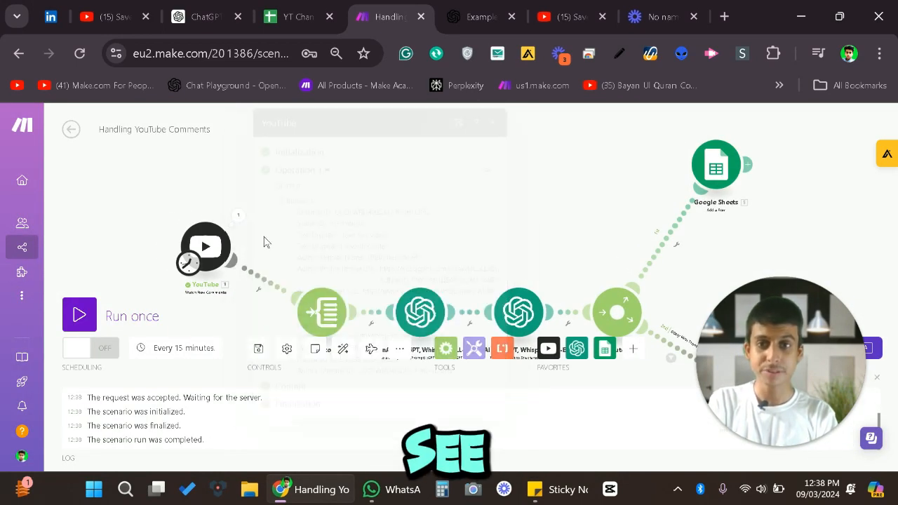
Step: Set the YouTube trigger's starting point manually to the "I love this video" comment dated 03/09/2024 12:38 and confirm it
{"action": "right_click", "coordinate": [203, 240]}
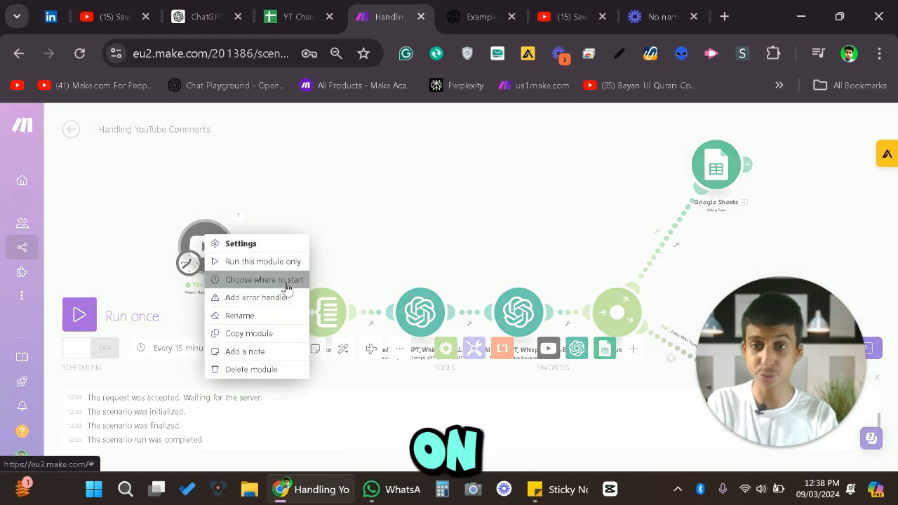
{"action": "left_click", "coordinate": [284, 280]}
{"action": "left_click", "coordinate": [272, 273]}
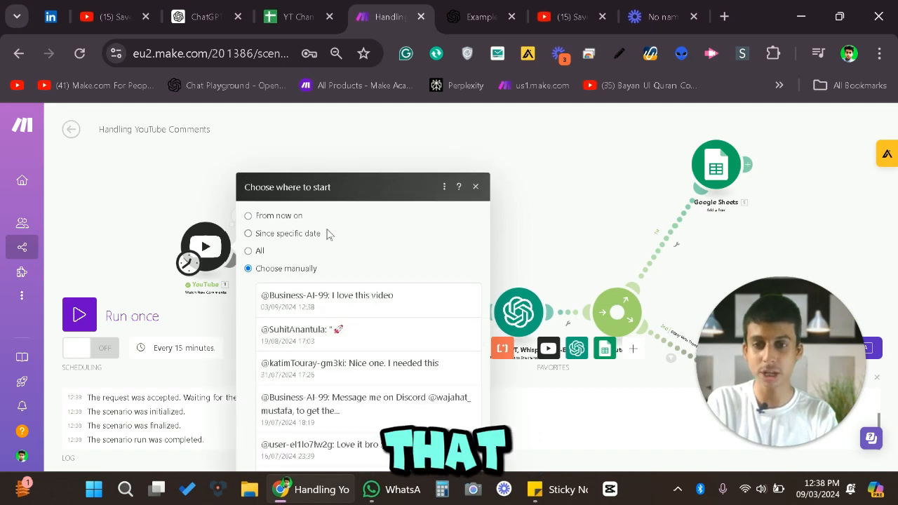
{"action": "left_click", "coordinate": [350, 303]}
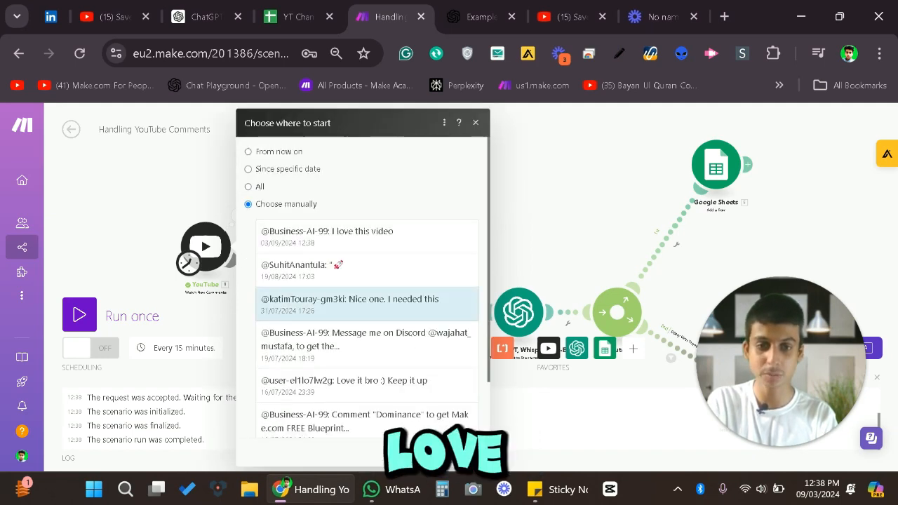
{"action": "left_click", "coordinate": [405, 243]}
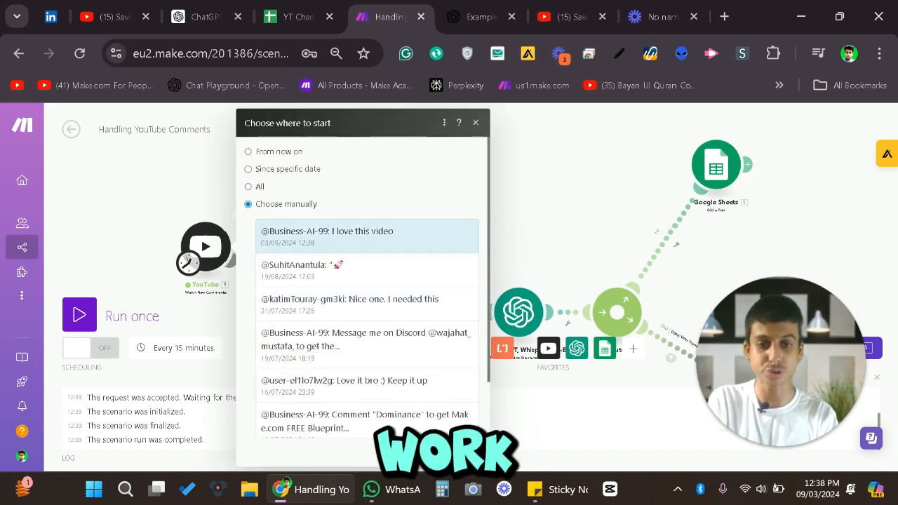
{"action": "left_click", "coordinate": [462, 451]}
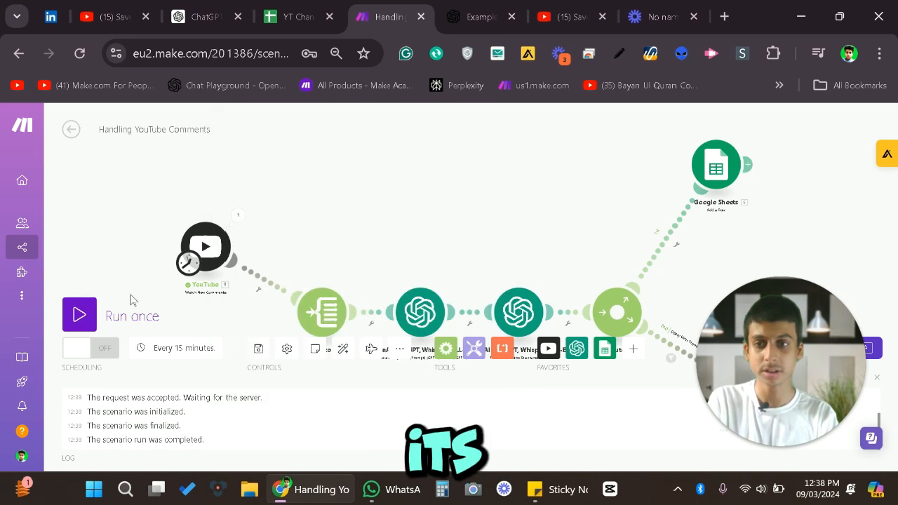
Step: Run the whole scenario once and follow its execution through the OpenAI modules toward the Router
{"action": "left_click", "coordinate": [68, 320]}
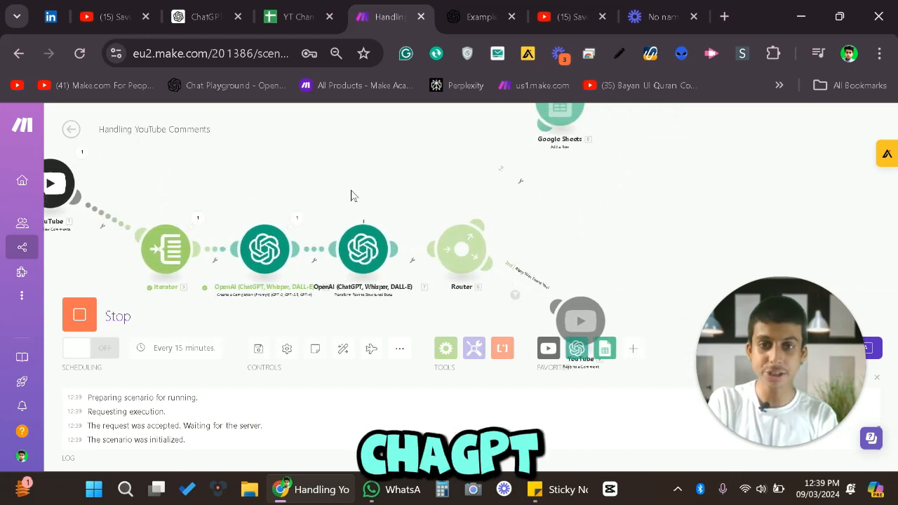
{"action": "left_click_drag", "start_coordinate": [309, 229], "coordinate": [282, 241]}
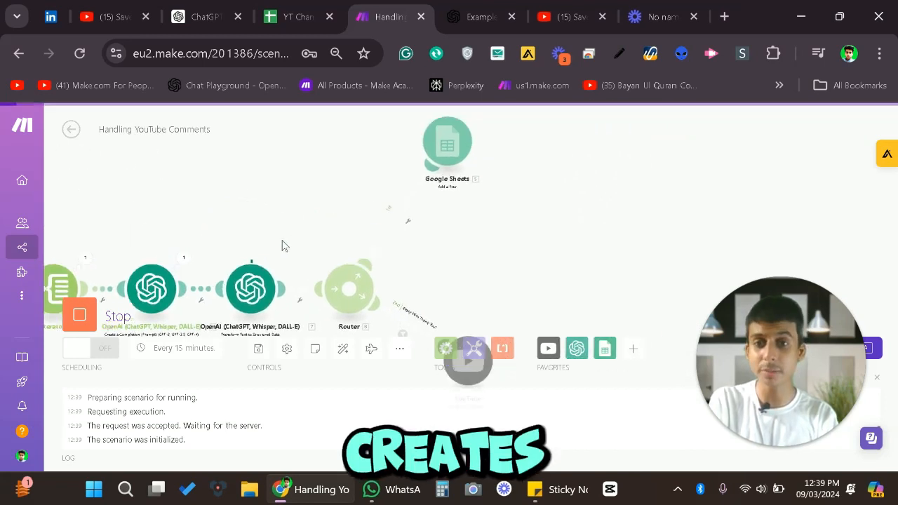